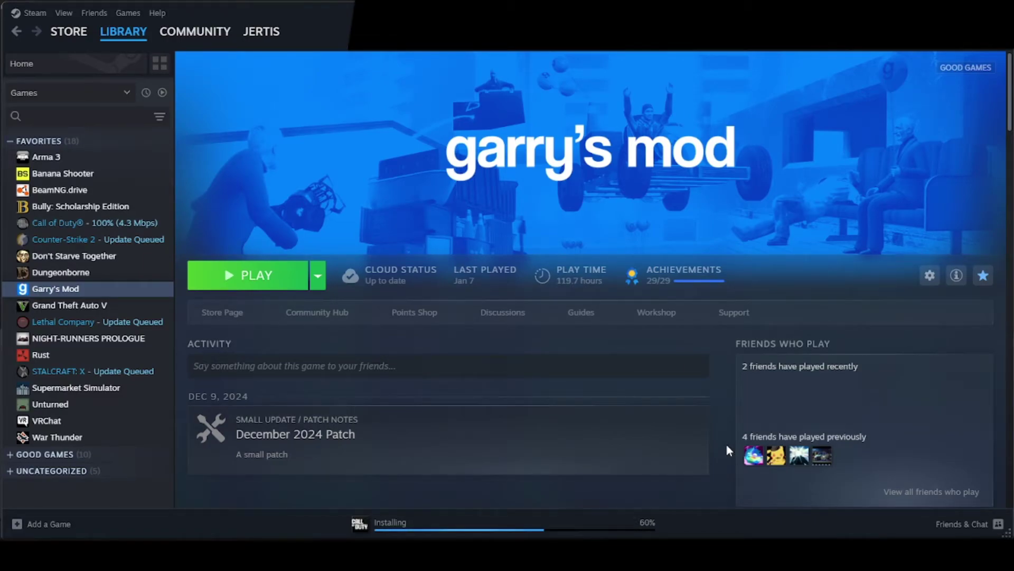
# Open the Garry's Mod installation folder from the game's installed files properties in Steam.
pyautogui.rightClick(148, 288)
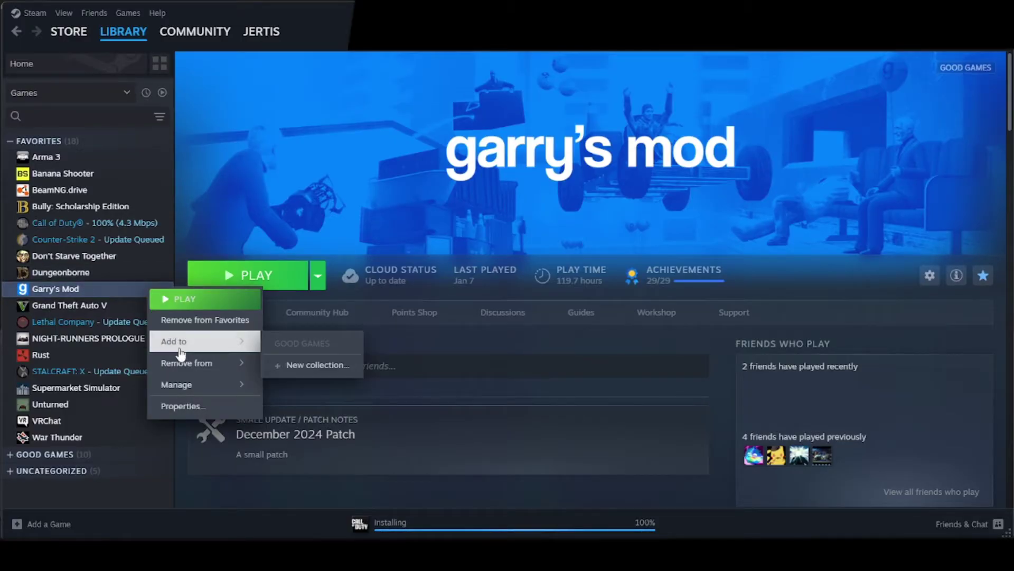
pyautogui.click(200, 408)
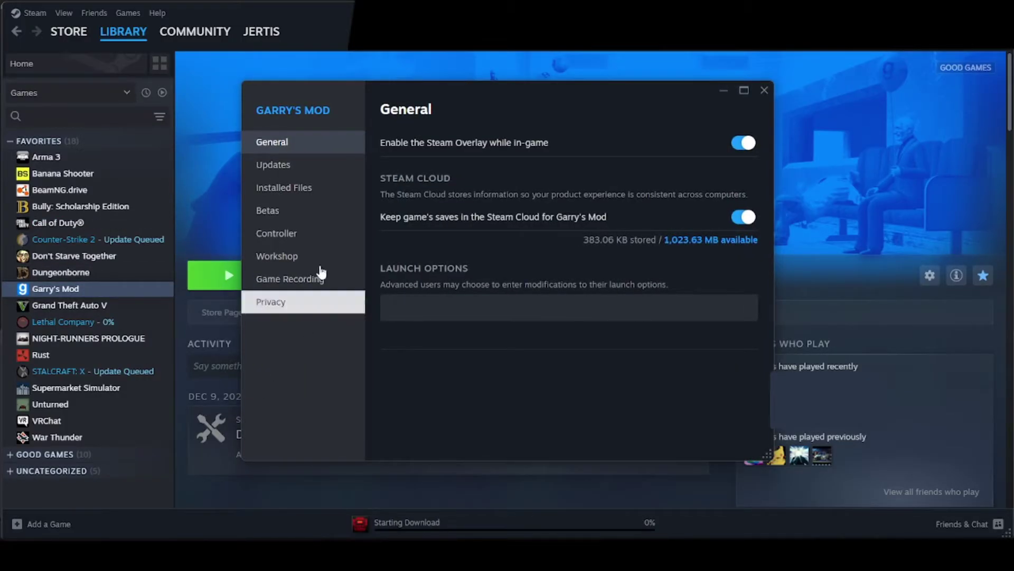
pyautogui.click(317, 190)
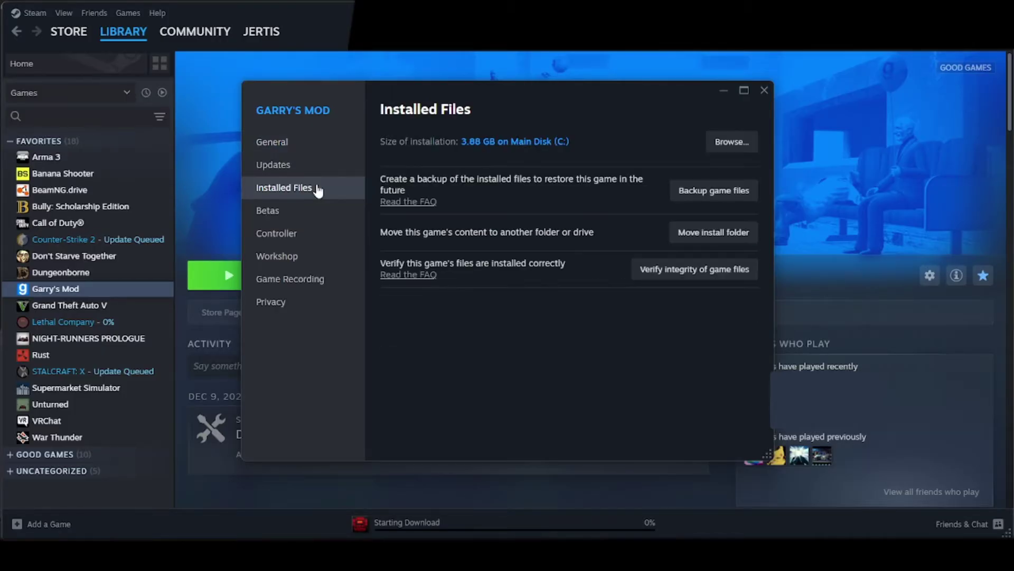
pyautogui.click(736, 150)
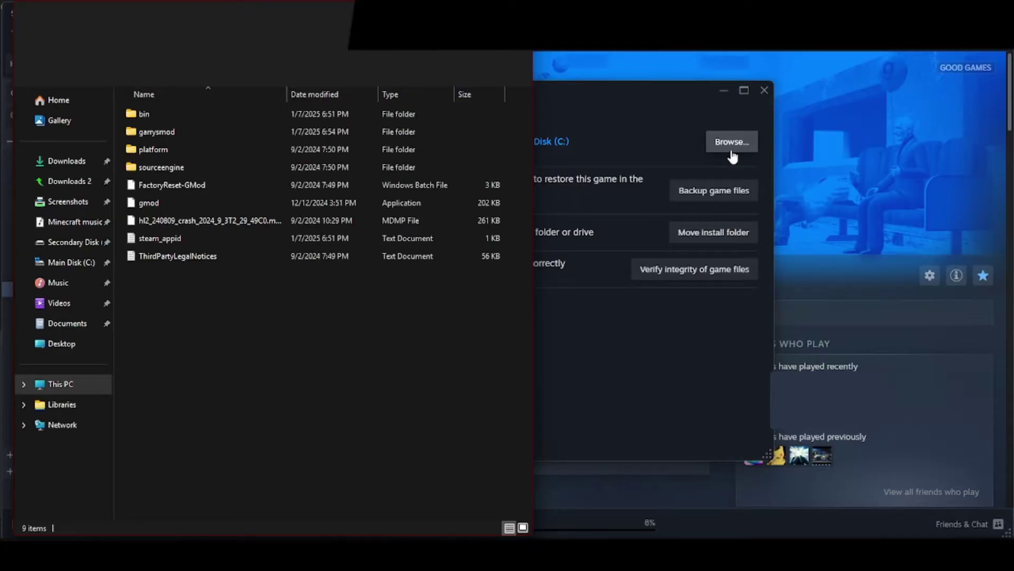
# Launch the hammer application from the game's bin folder and create a new map.
pyautogui.doubleClick(218, 112)
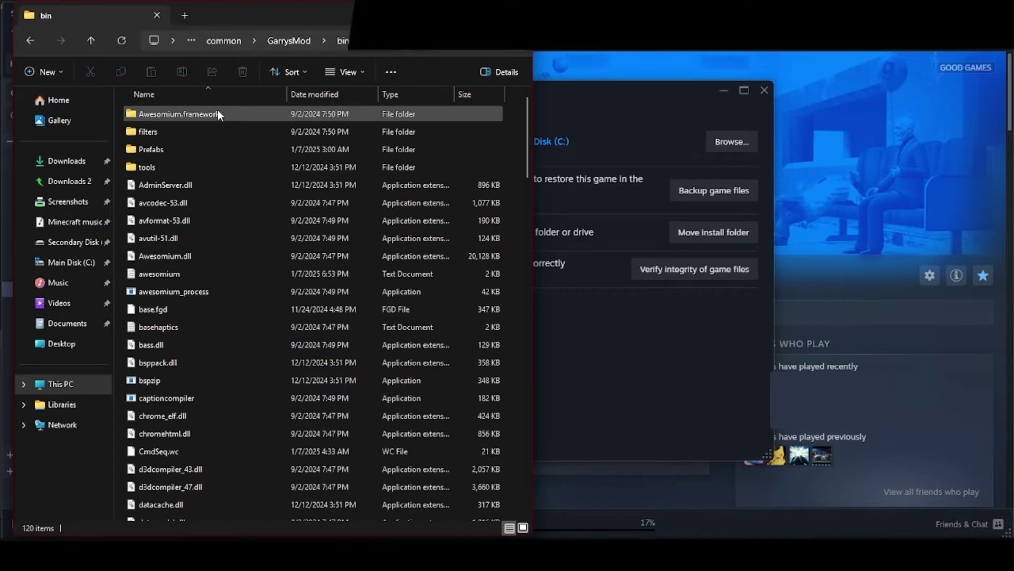
pyautogui.scroll(-5, 214, 217)
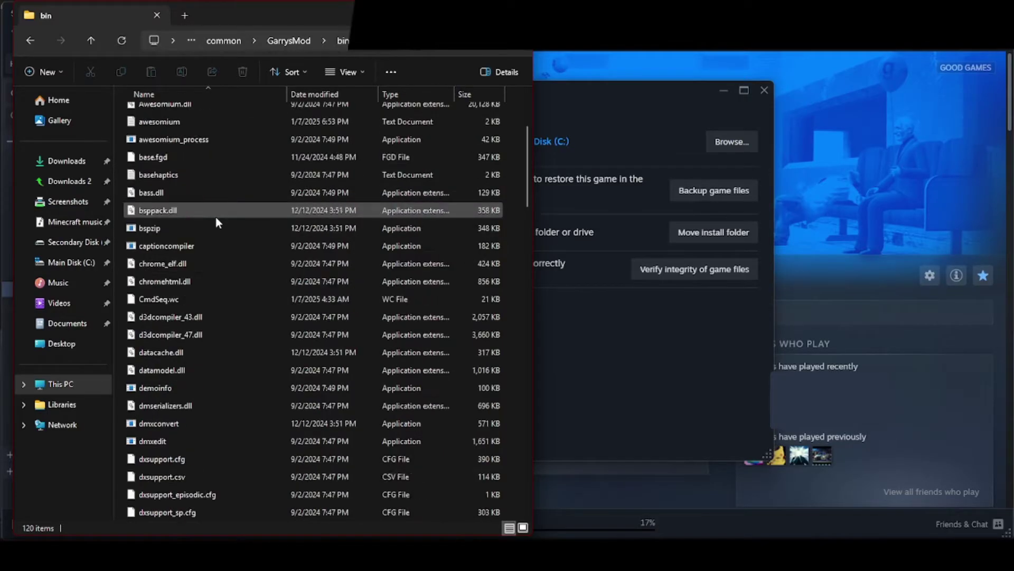
pyautogui.scroll(-5, 214, 227)
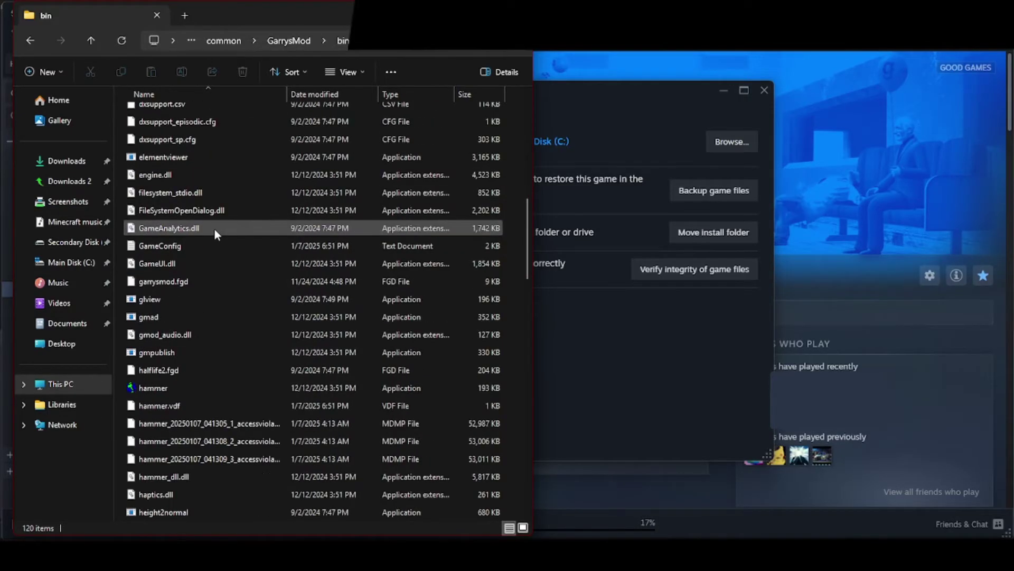
pyautogui.click(180, 385)
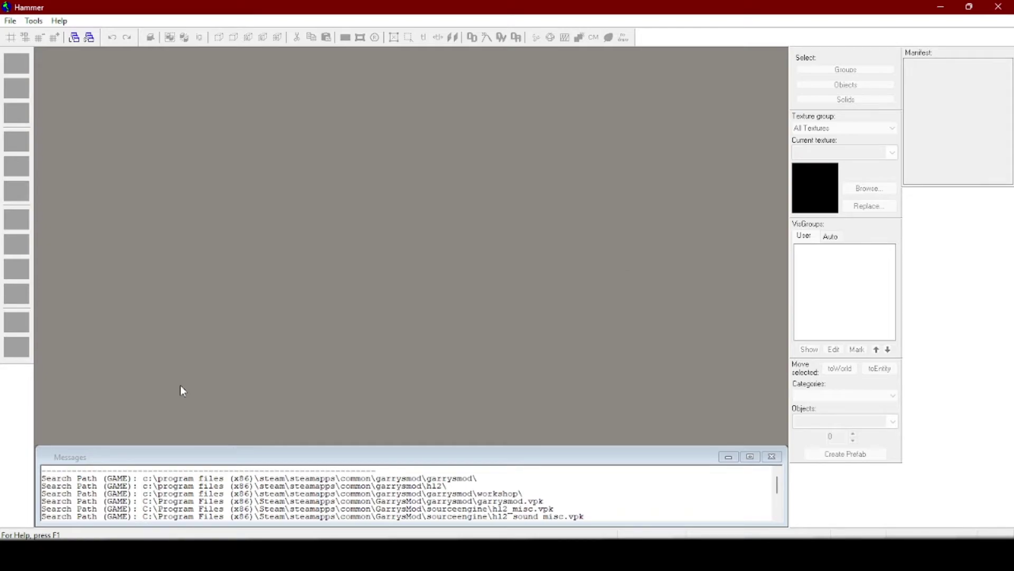
pyautogui.click(7, 20)
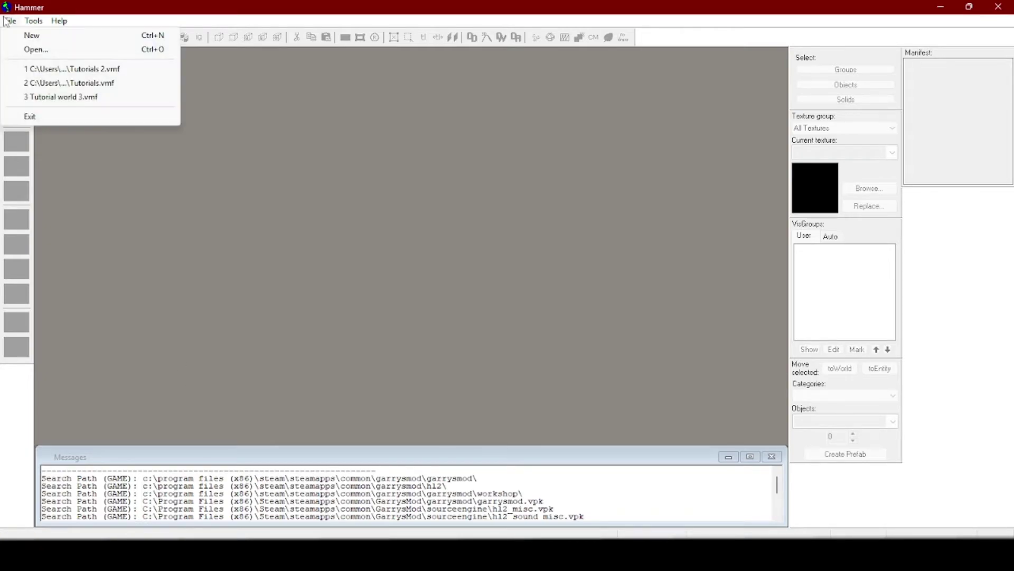
pyautogui.click(37, 39)
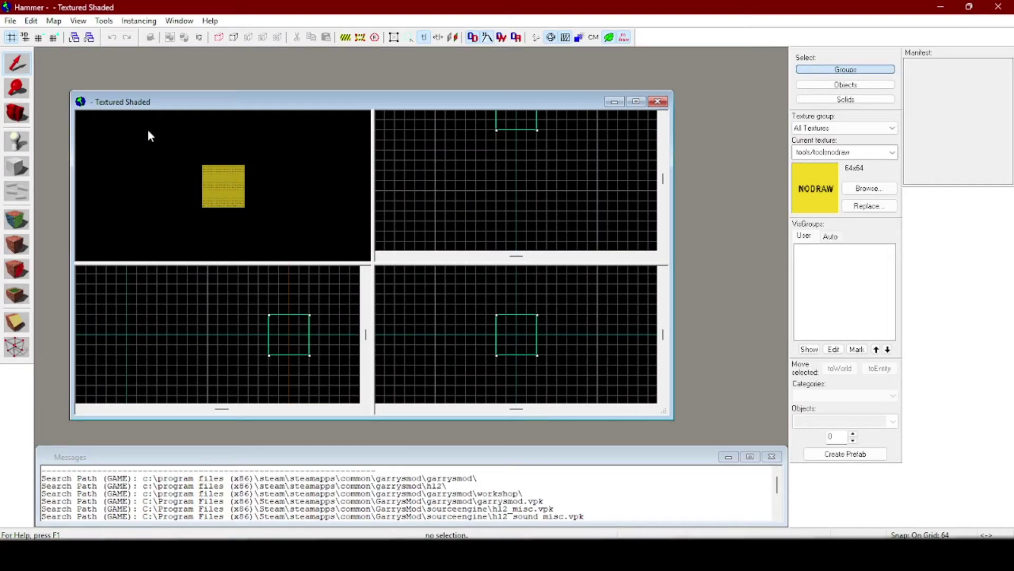
# Examine the nodraw block from several sides in the 3D view, and select and deselect it.
pyautogui.press('z')
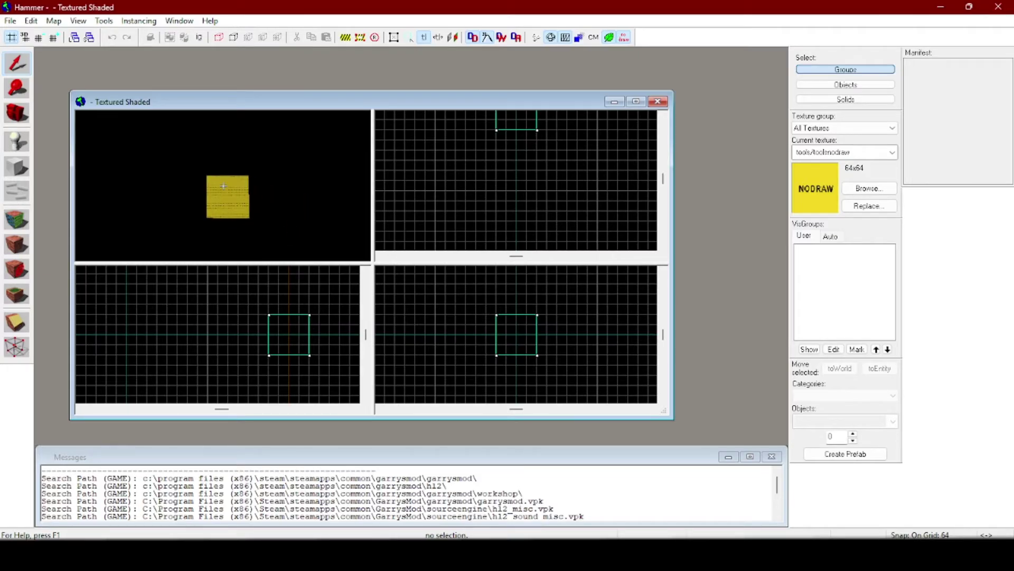
pyautogui.press('w')
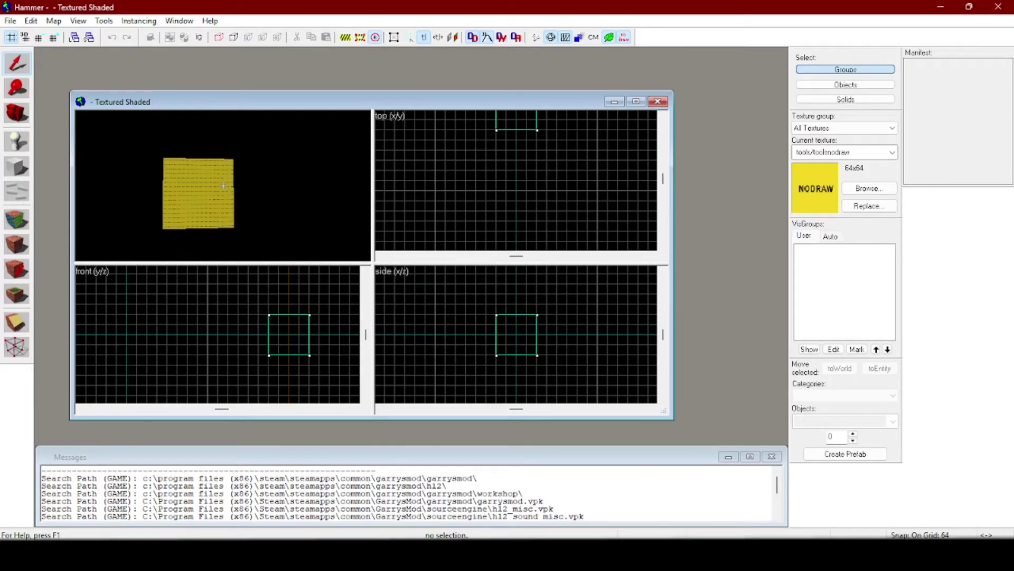
pyautogui.press('w')
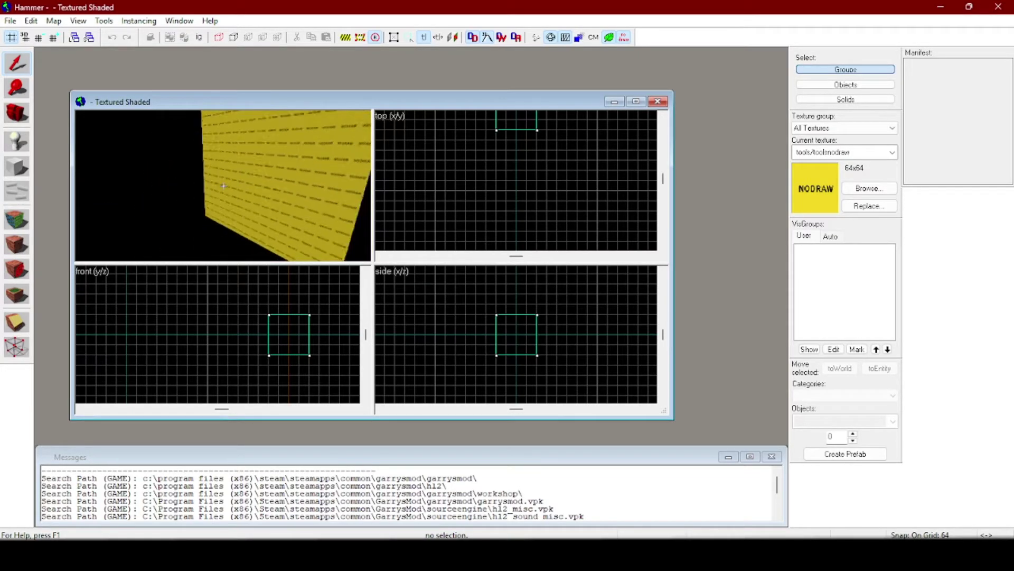
pyautogui.press('s')
pyautogui.press('w')
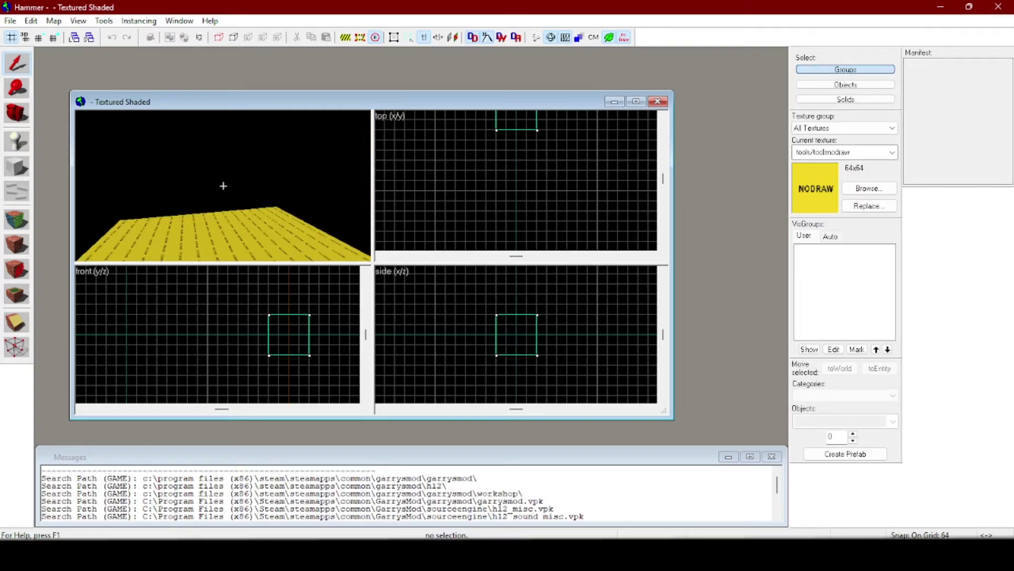
pyautogui.press('s')
pyautogui.press('z')
pyautogui.press('z')
pyautogui.press('d')
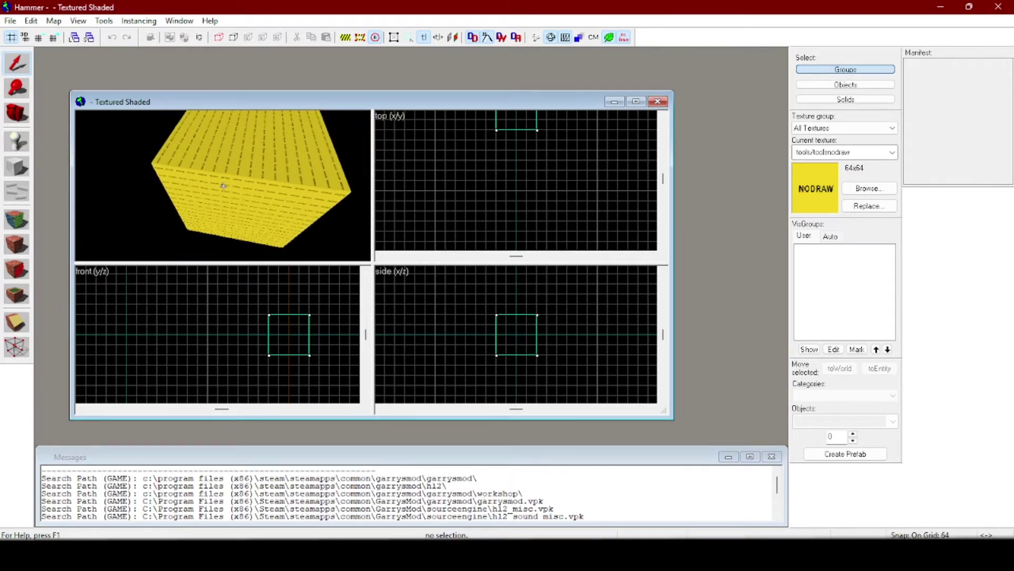
pyautogui.press('s')
pyautogui.press('z')
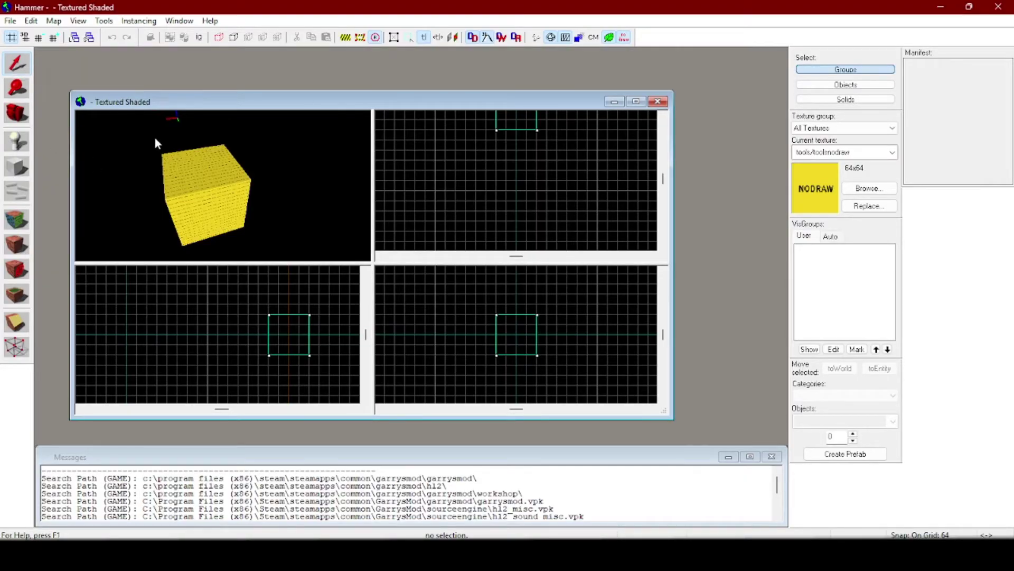
pyautogui.click(197, 182)
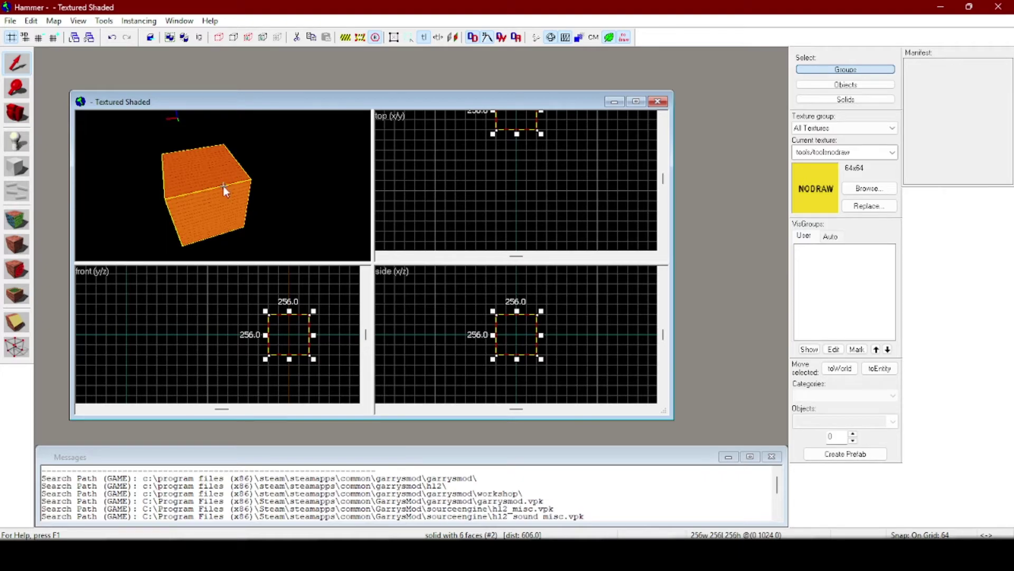
pyautogui.click(151, 166)
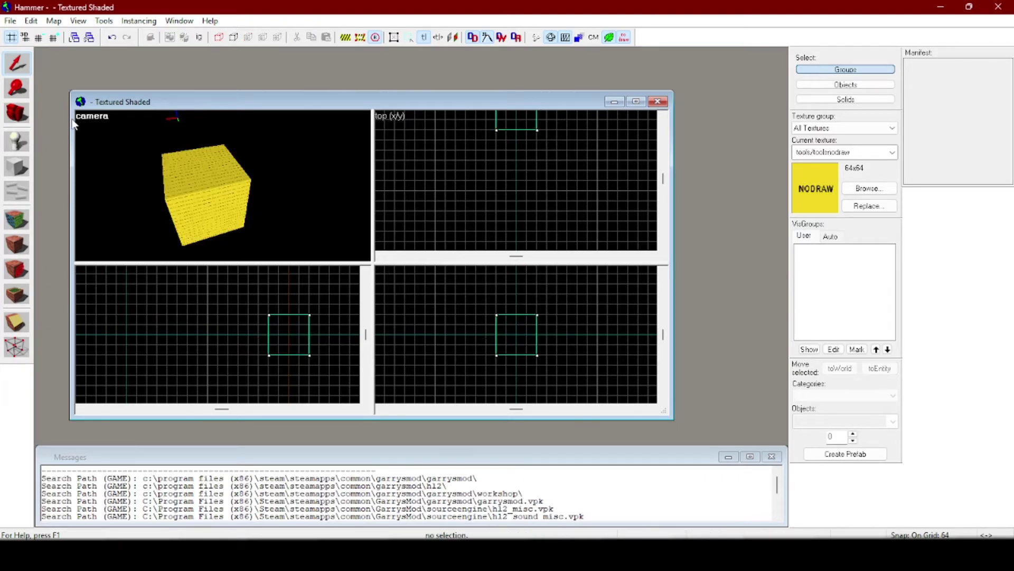
# Place an info_player_start entity on top of the nodraw block and look at it up close.
pyautogui.click(19, 91)
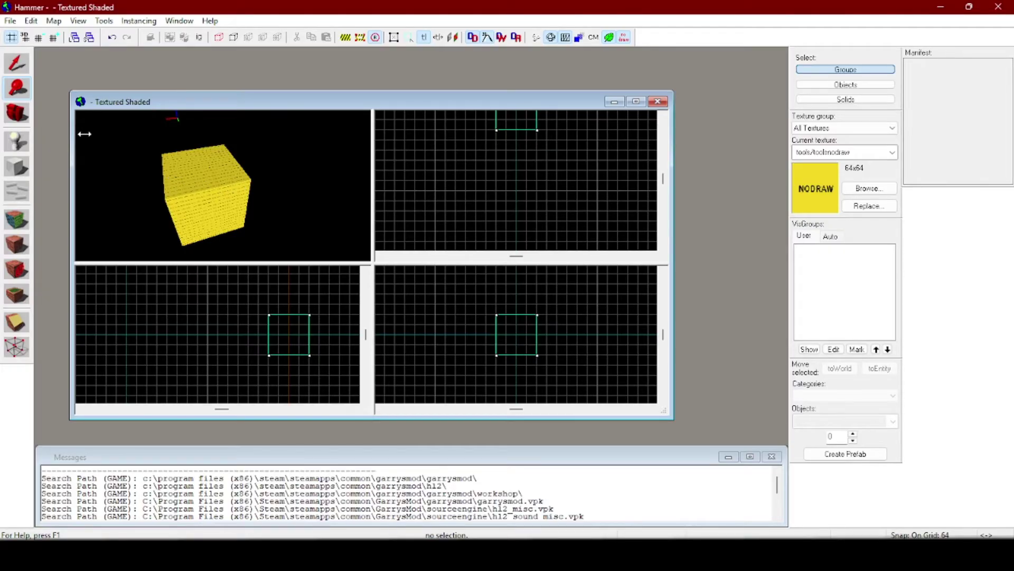
pyautogui.click(21, 149)
pyautogui.click(196, 168)
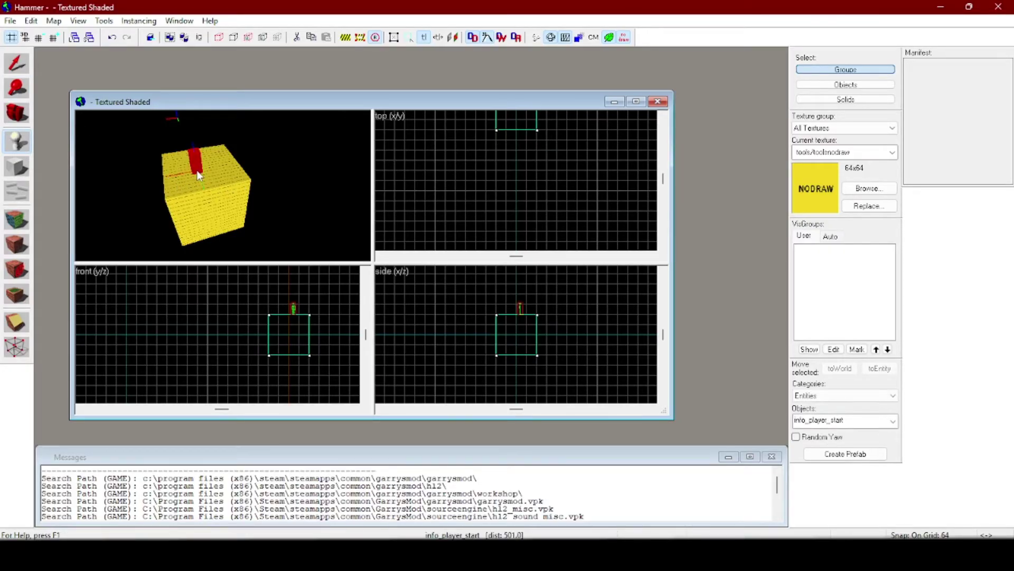
pyautogui.press('z')
pyautogui.press('w')
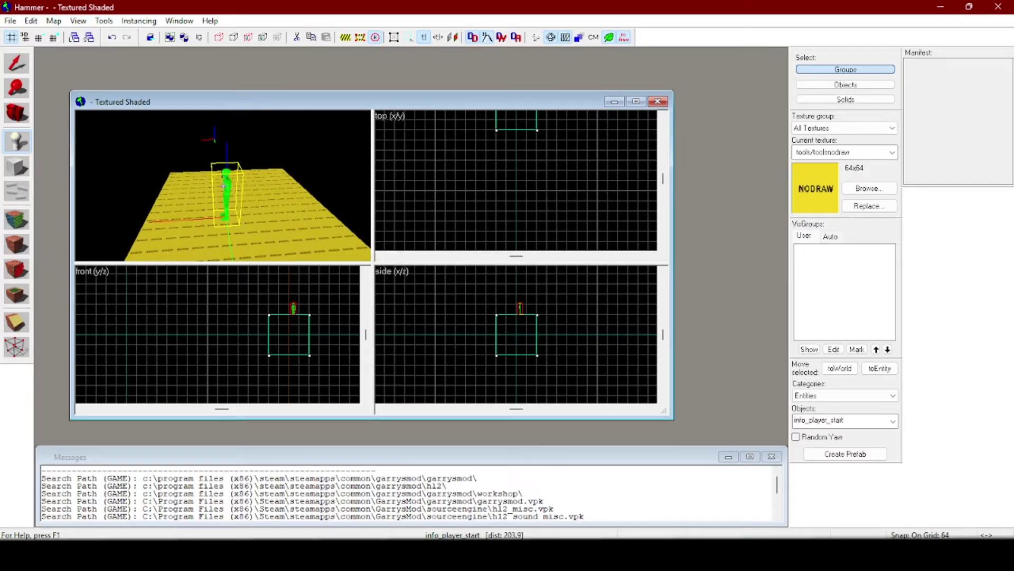
pyautogui.press('s')
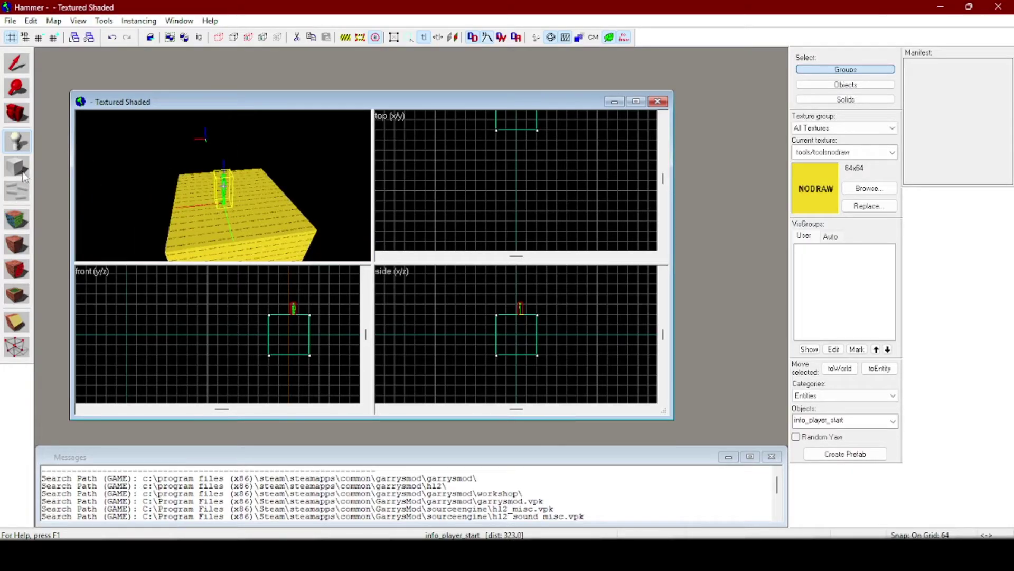
# Outline a new block about 4032 by 4096 units around the nodraw block in the top view.
pyautogui.click(24, 174)
pyautogui.scroll(-5, 460, 171)
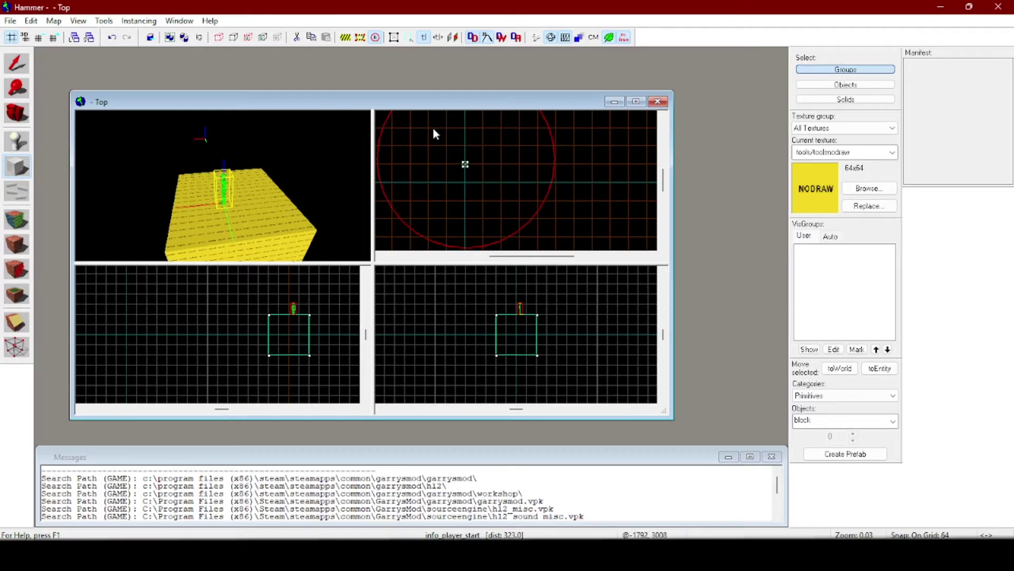
pyautogui.moveTo(429, 126); pyautogui.dragTo(500, 198)
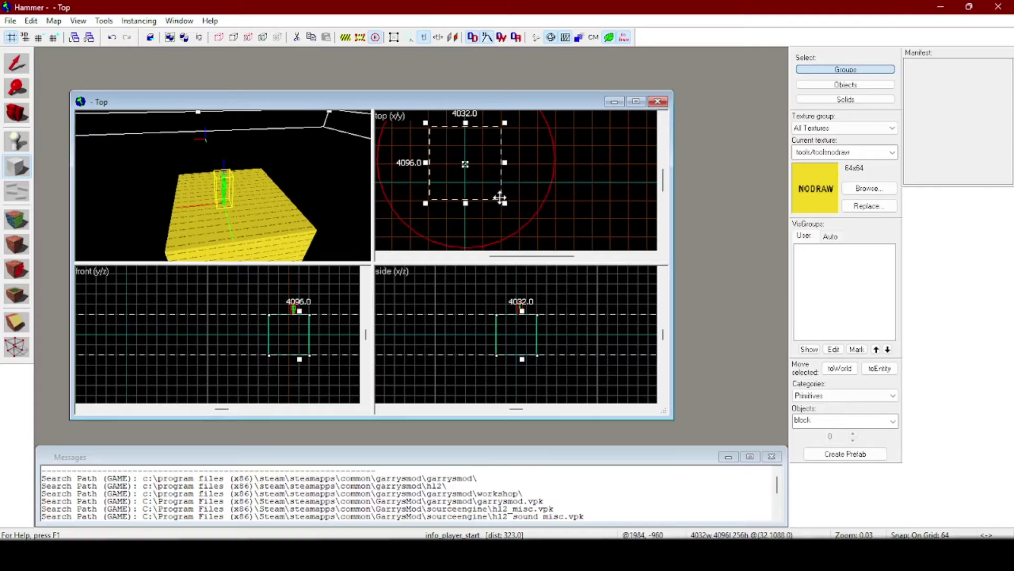
# Extend the new block outline's length to about 4736 units in the front view.
pyautogui.scroll(-2, 296, 173)
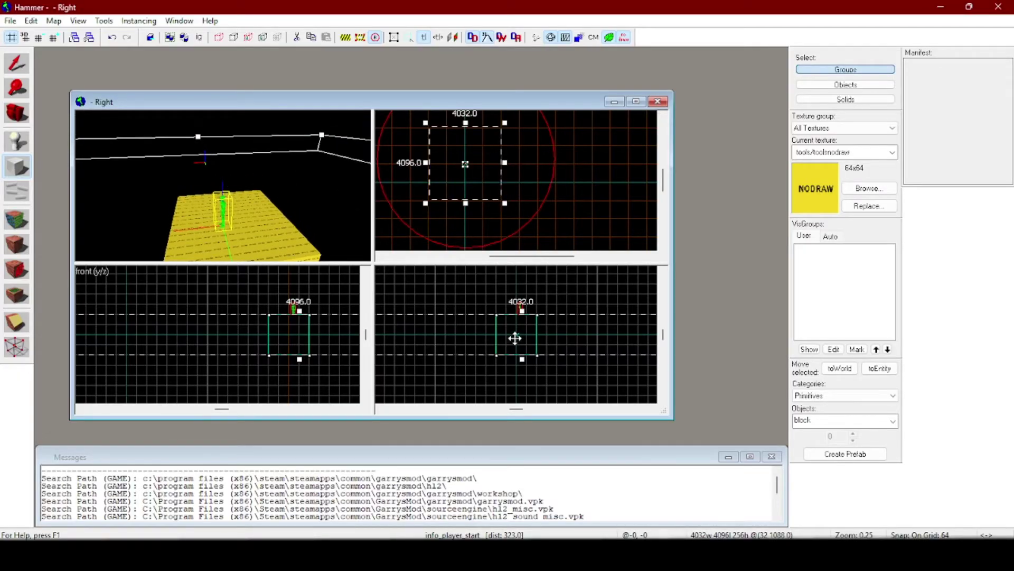
pyautogui.scroll(-4, 516, 339)
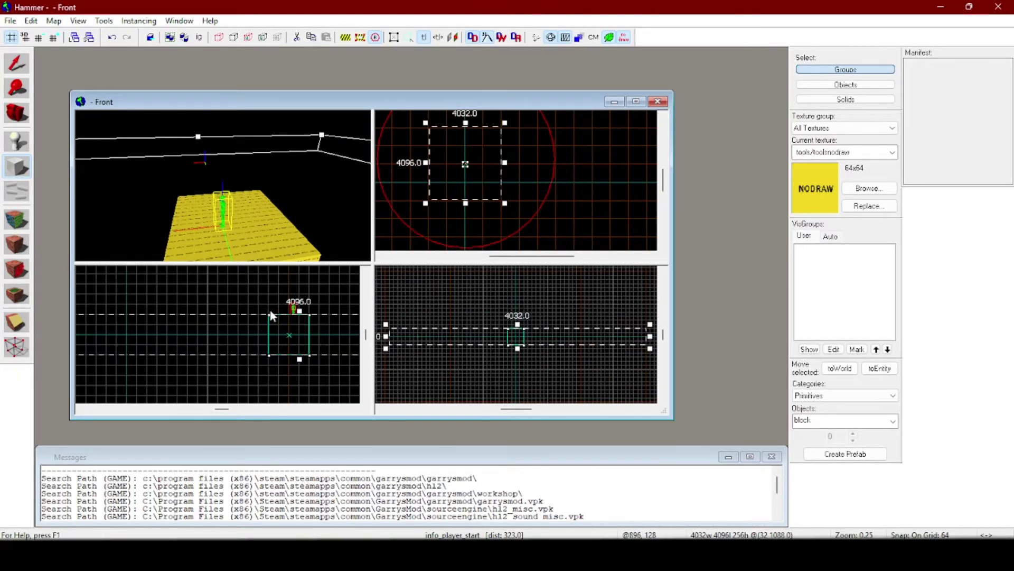
pyautogui.scroll(-3, 270, 316)
pyautogui.moveTo(517, 328); pyautogui.dragTo(519, 329)
pyautogui.scroll(-5, 90, 330)
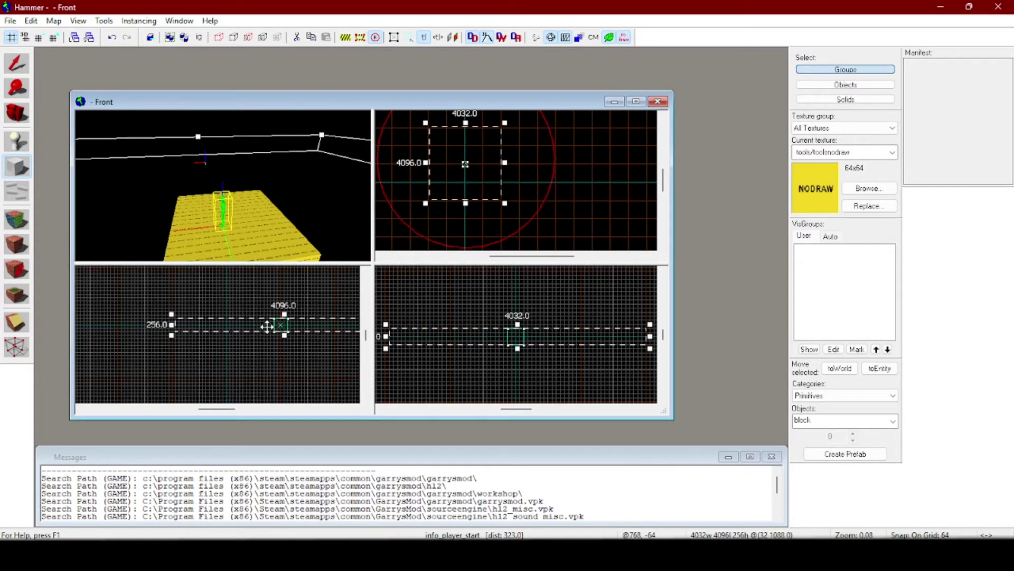
pyautogui.moveTo(211, 326); pyautogui.dragTo(191, 326)
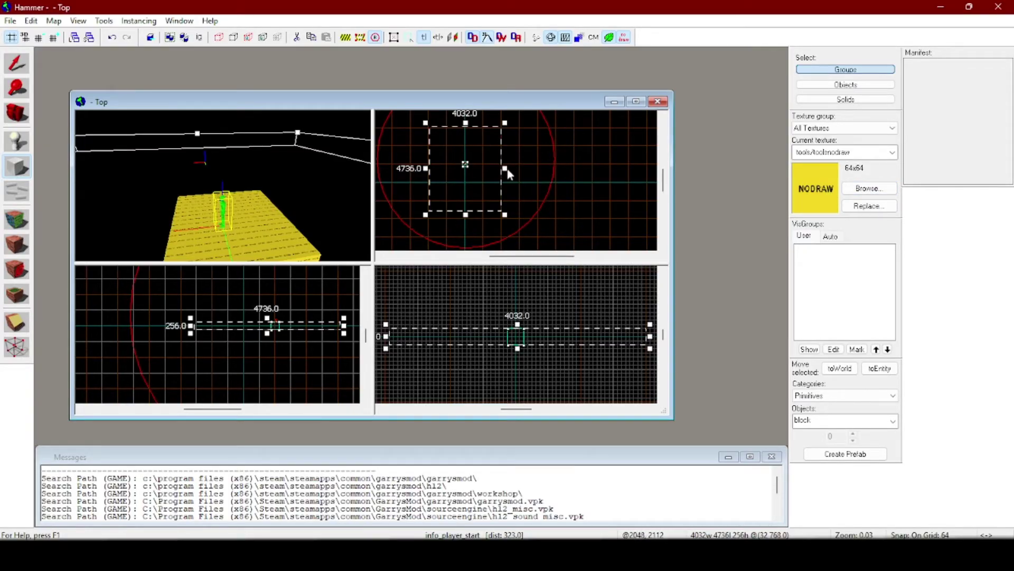
# Filter the textures by "grass", choose gm_construct/flatgrass, and create the outlined block with it.
pyautogui.click(875, 195)
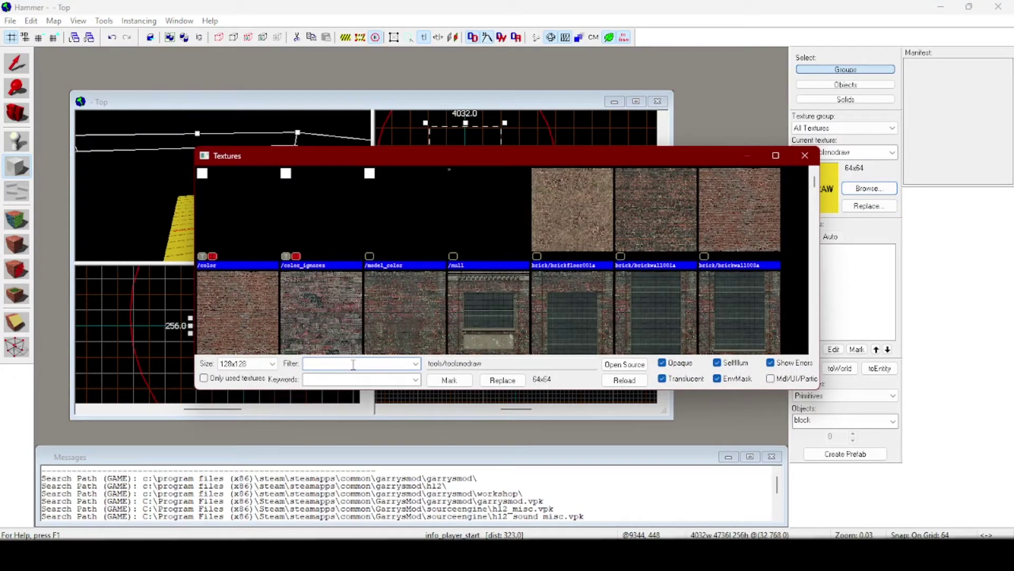
pyautogui.scroll(-3, 376, 314)
pyautogui.scroll(3, 377, 313)
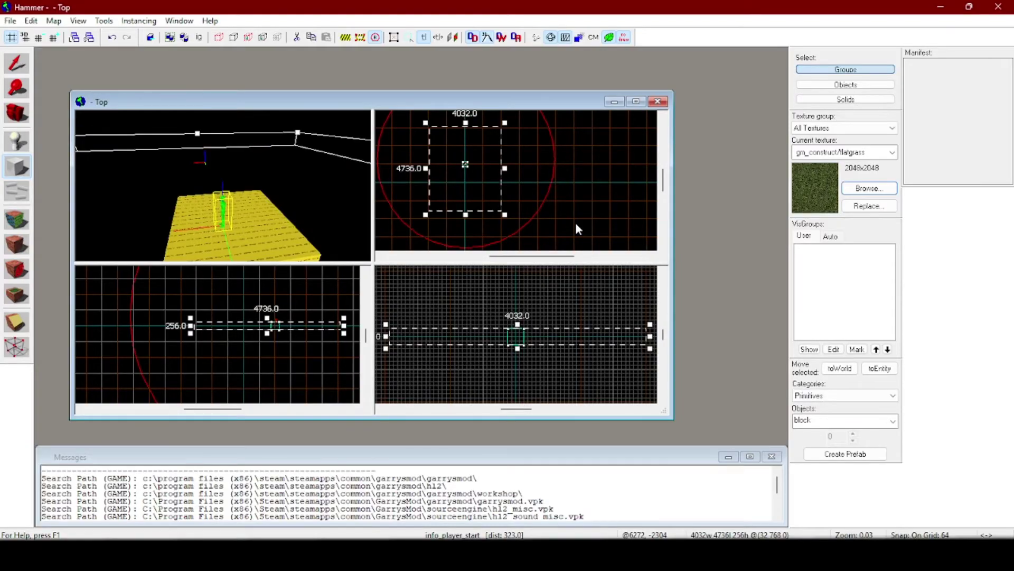
pyautogui.press('Return')
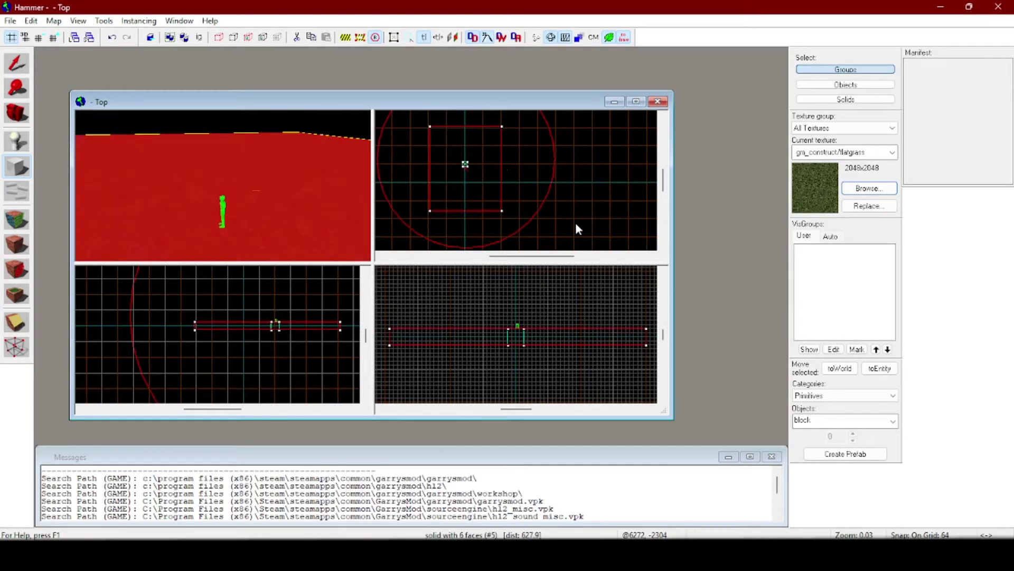
# Deselect the new grass block and inspect it together with the player start in the 3D view.
pyautogui.click(17, 63)
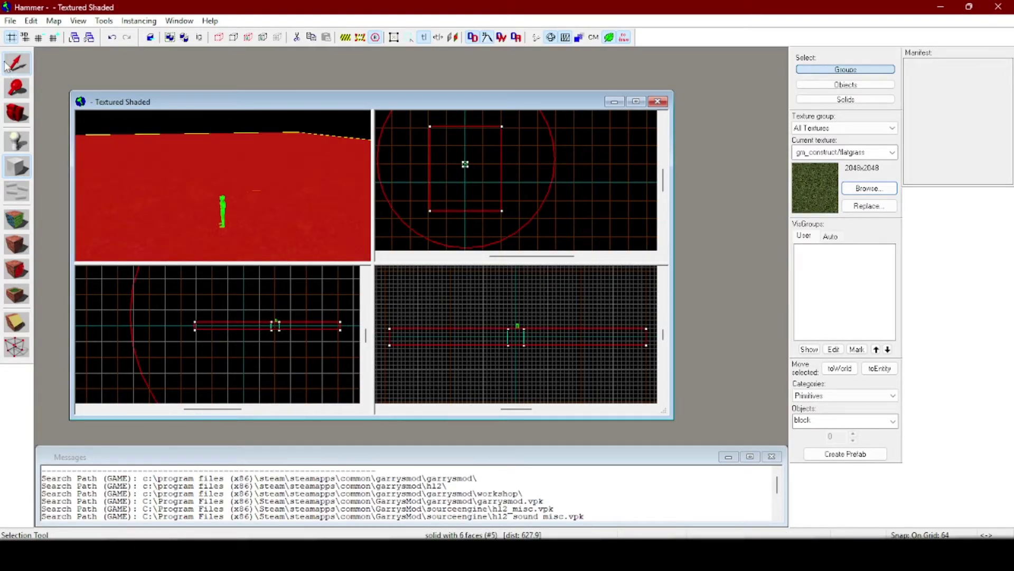
pyautogui.click(173, 113)
pyautogui.press('z')
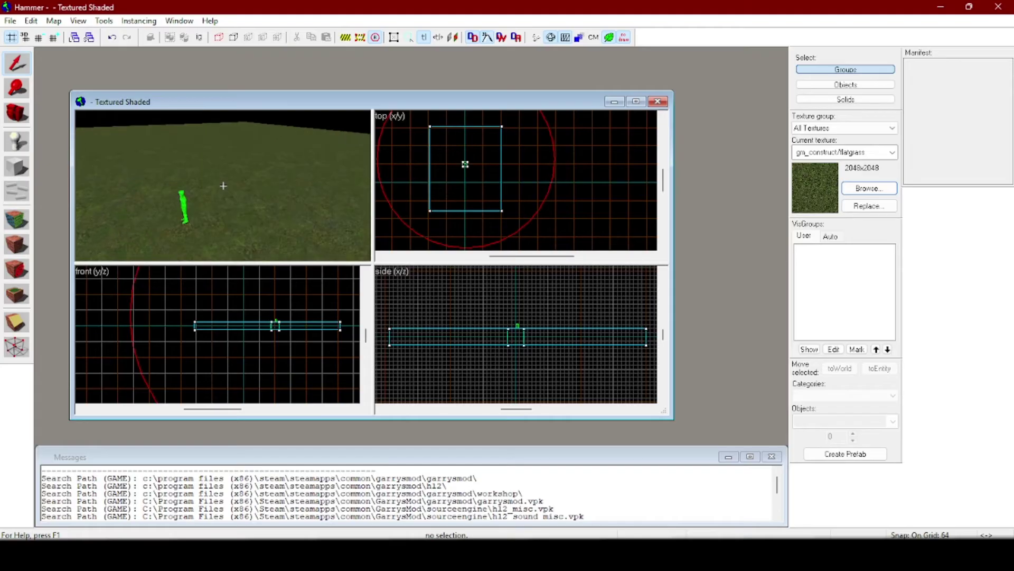
pyautogui.press('s')
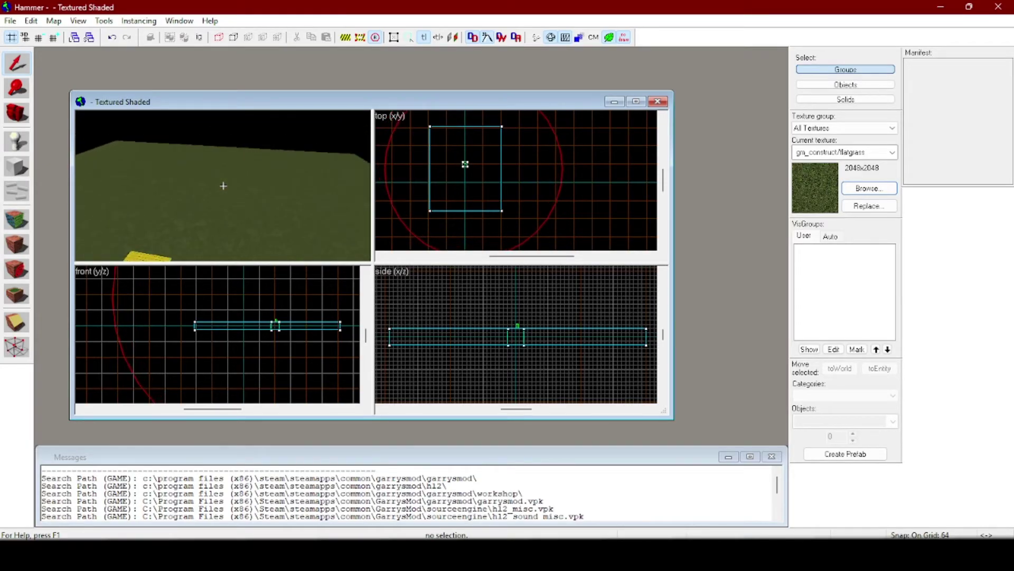
pyautogui.press('w')
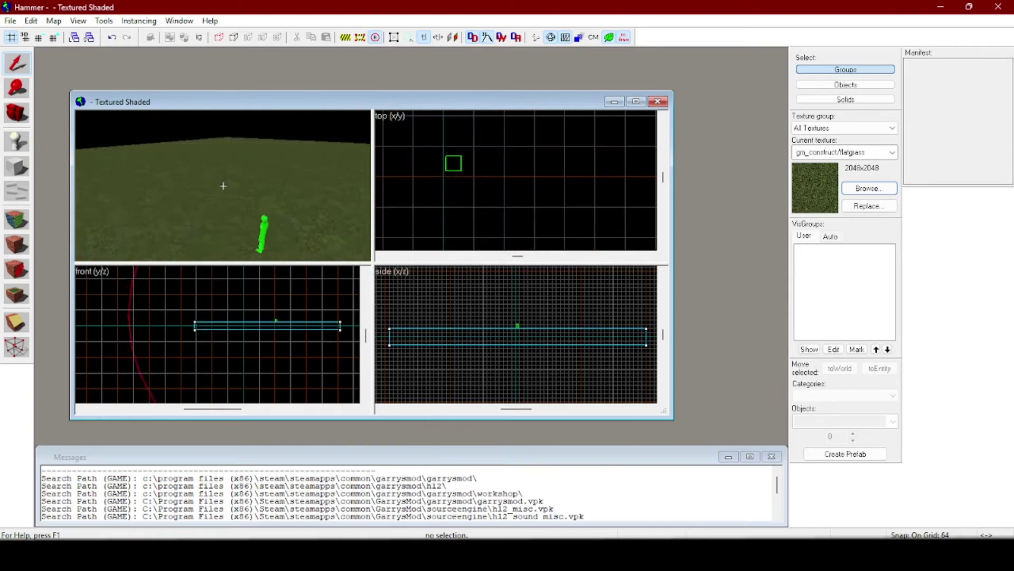
# Remove the nodraw block beneath the player start and look over the grass ground in the 3D view.
pyautogui.press('s')
pyautogui.press('z')
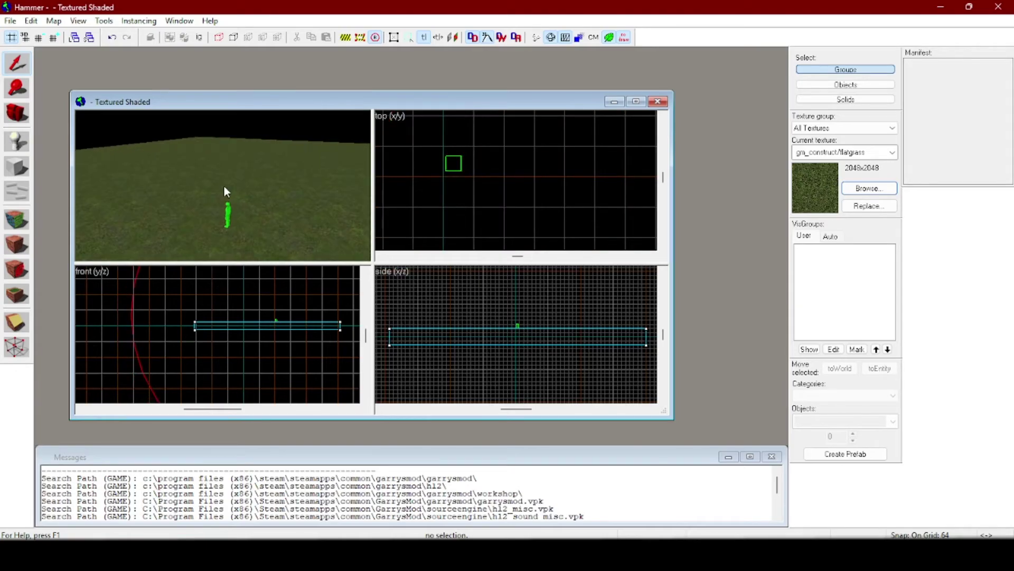
pyautogui.press('z')
pyautogui.press('z')
pyautogui.press('z')
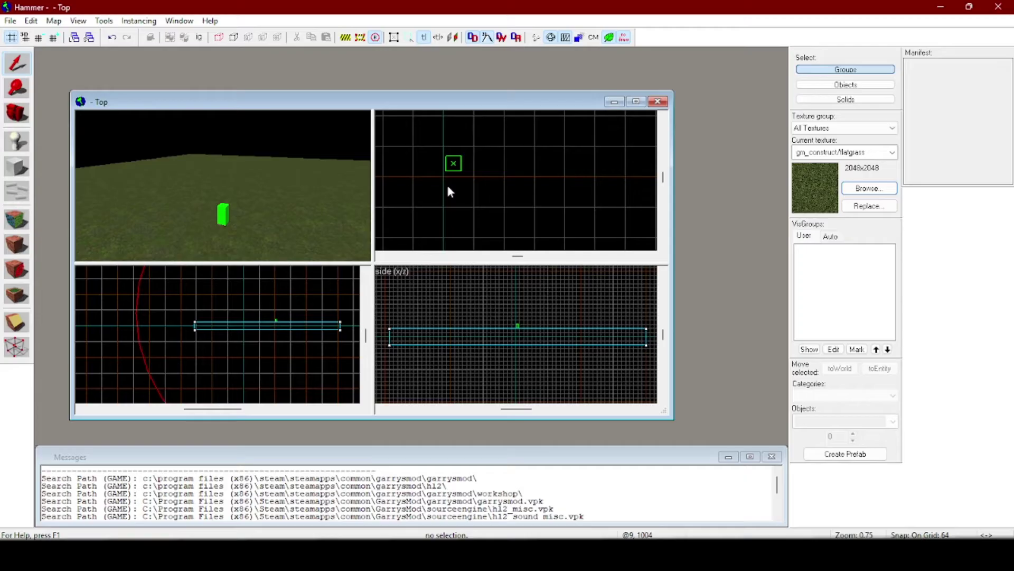
# Outline a new block about 4032 by 4736 units over the whole grass ground in the top view.
pyautogui.scroll(-5, 455, 173)
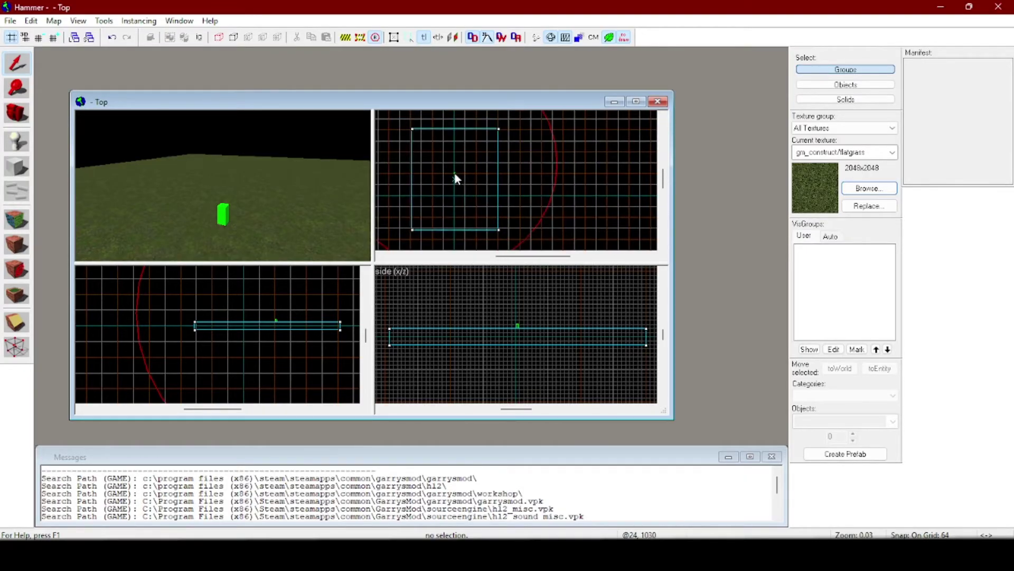
pyautogui.rightClick(455, 174)
pyautogui.click(17, 166)
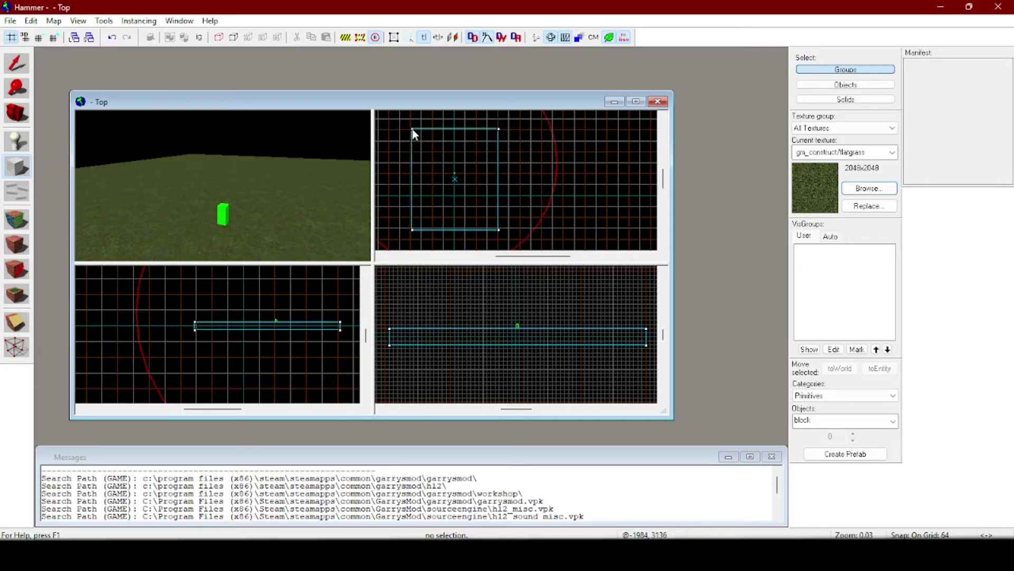
pyautogui.moveTo(412, 132); pyautogui.dragTo(500, 237)
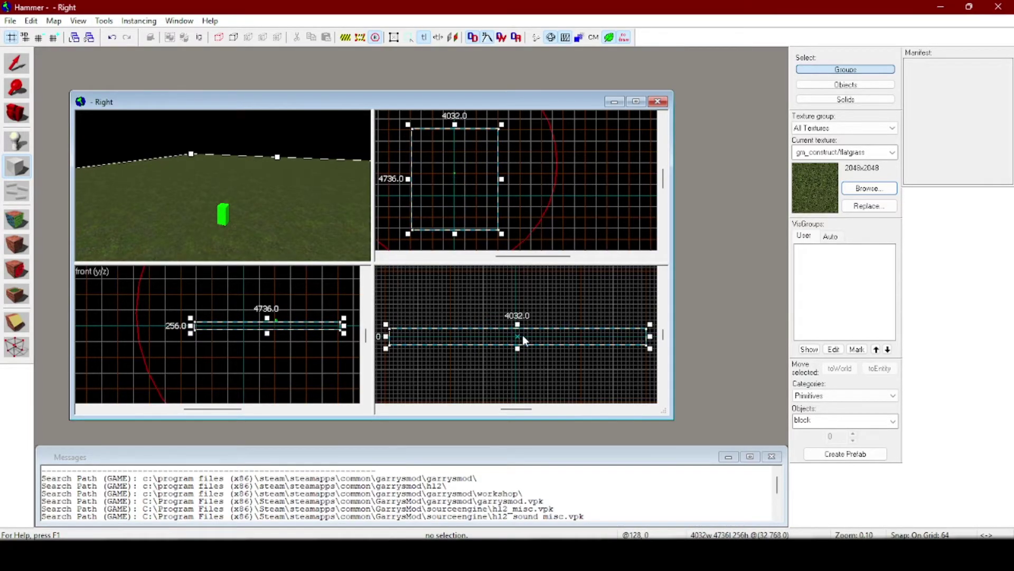
# Raise the new block outline's height to about 2176 units in the side view and check it in the 3D view.
pyautogui.scroll(-3, 516, 319)
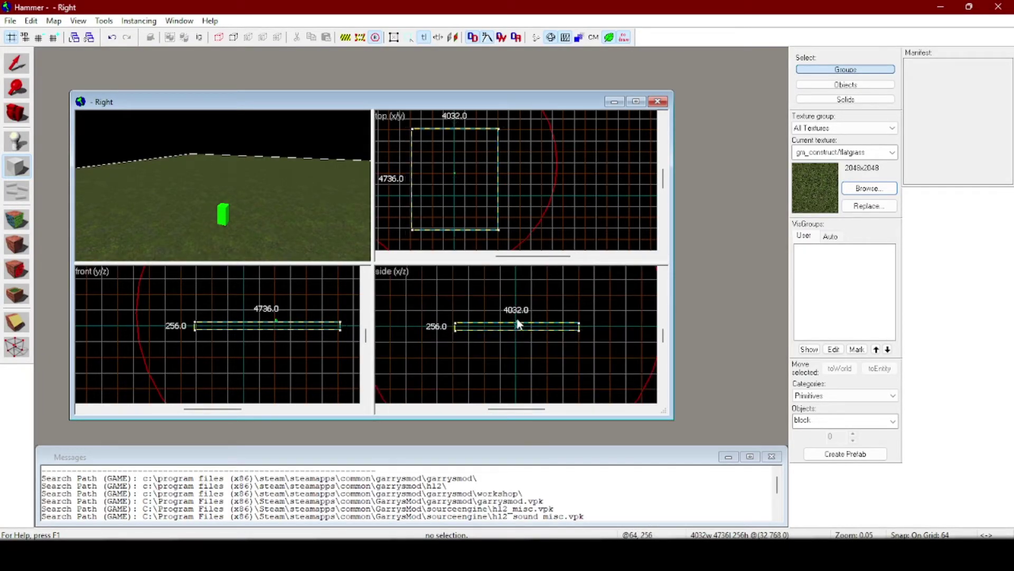
pyautogui.moveTo(517, 321); pyautogui.dragTo(539, 347)
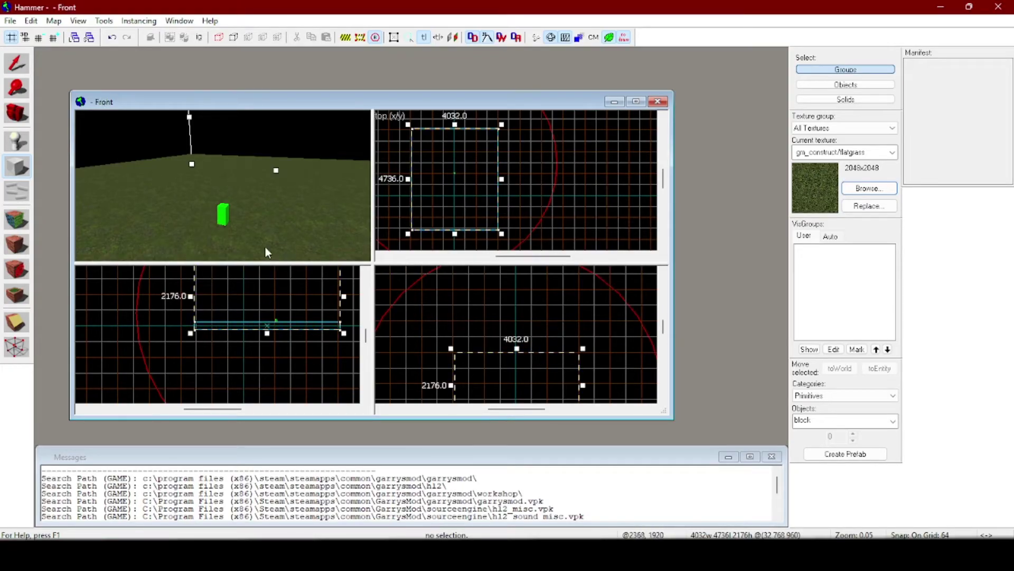
pyautogui.press('z')
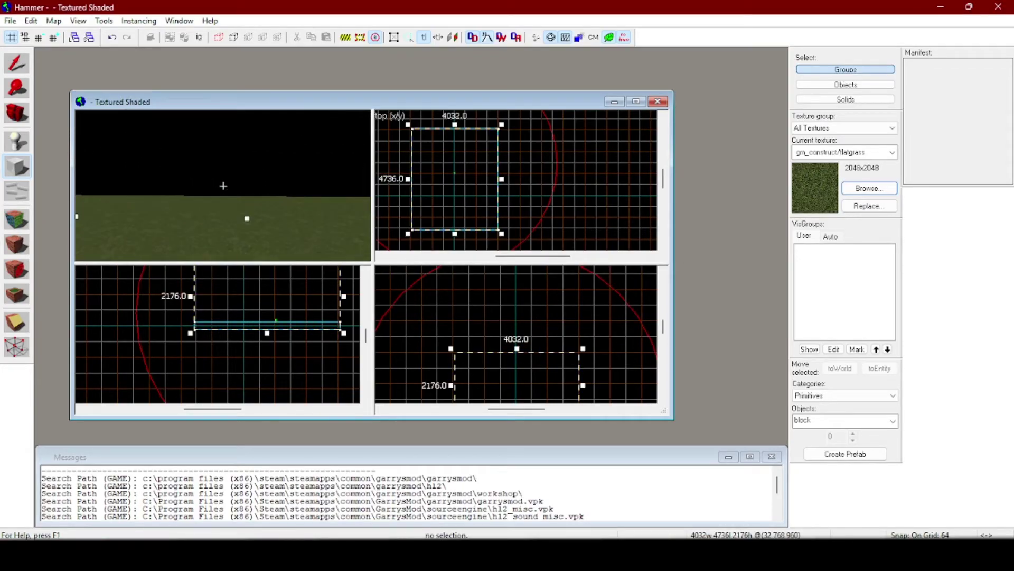
pyautogui.press('z')
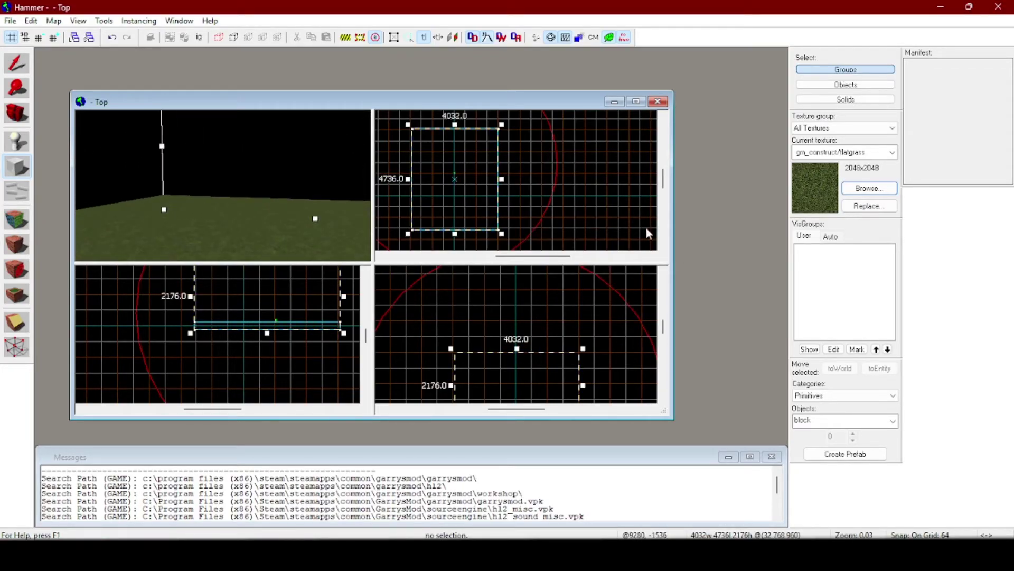
# Filter the textures by "2d", choose tools/toolsskybox2d, and create the outlined block with it.
pyautogui.click(878, 189)
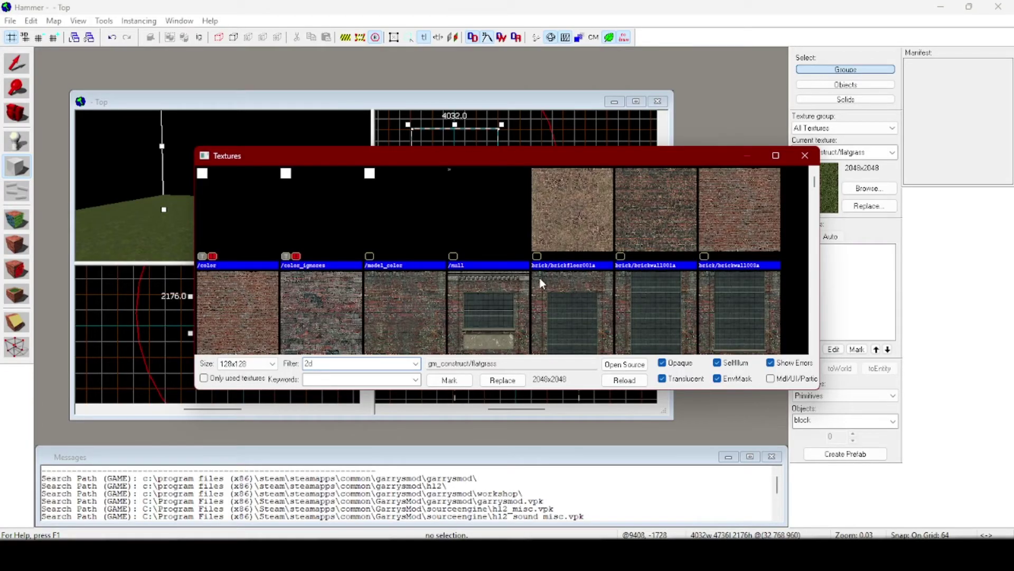
pyautogui.scroll(-8, 540, 278)
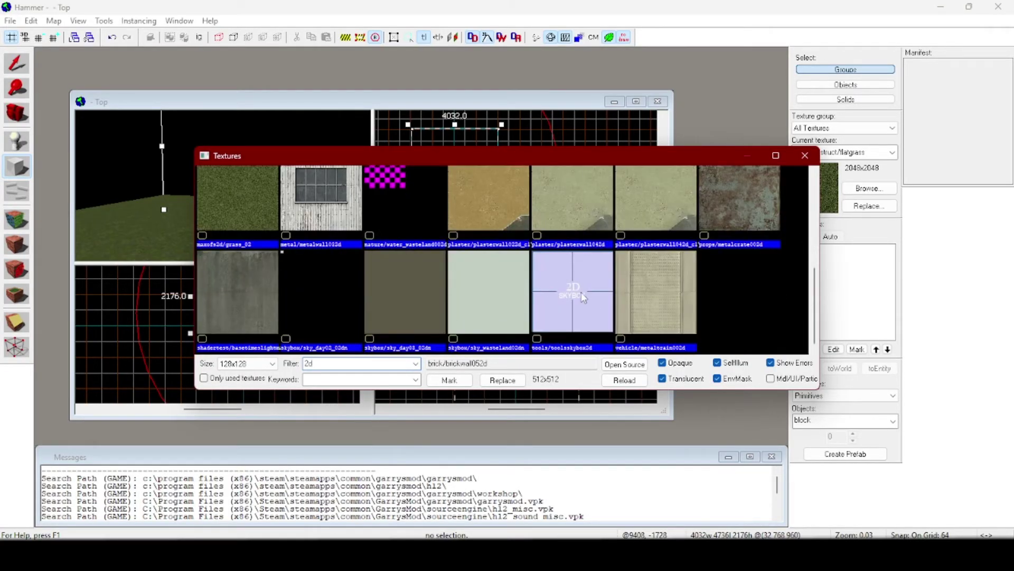
pyautogui.doubleClick(573, 299)
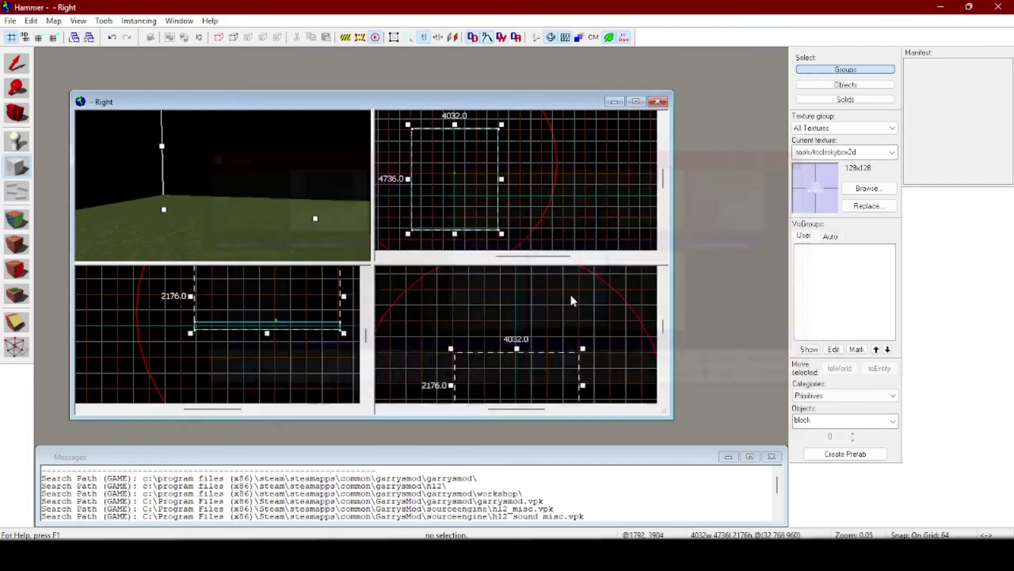
pyautogui.press('Return')
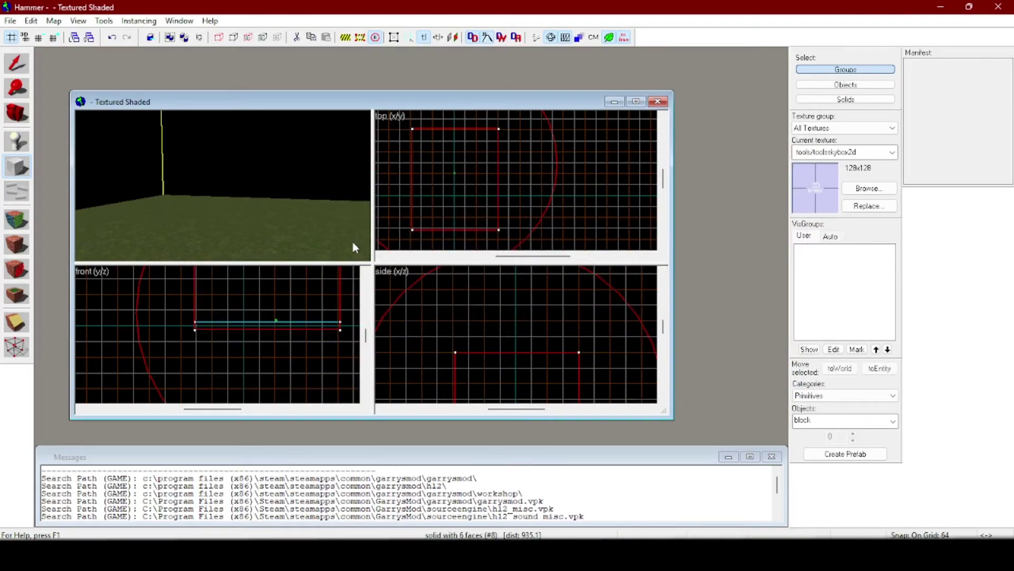
# Hollow the skybox block with 32-unit walls and inspect the enclosed grass area in the 3D view.
pyautogui.press('z')
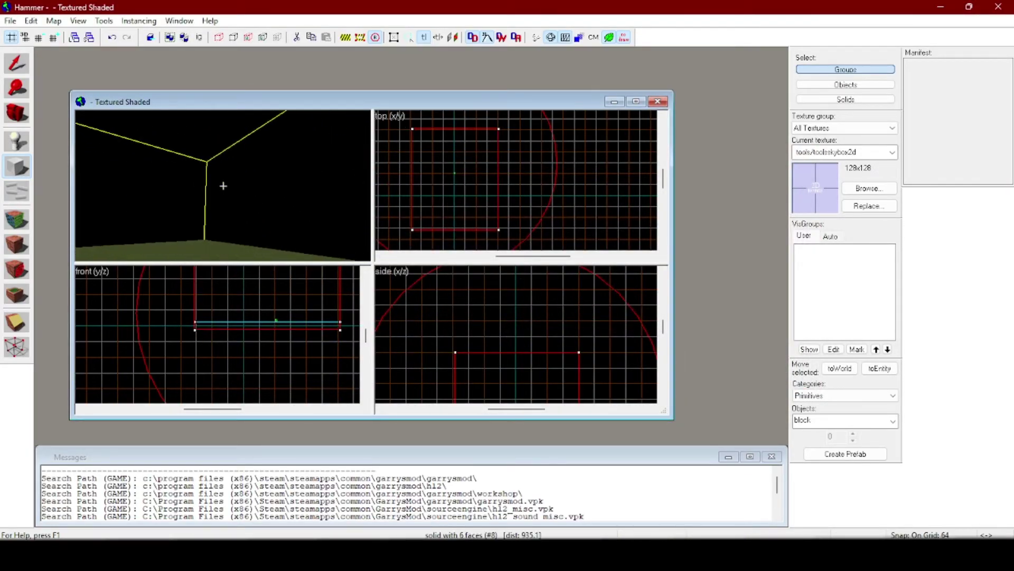
pyautogui.press('z')
pyautogui.click(104, 21)
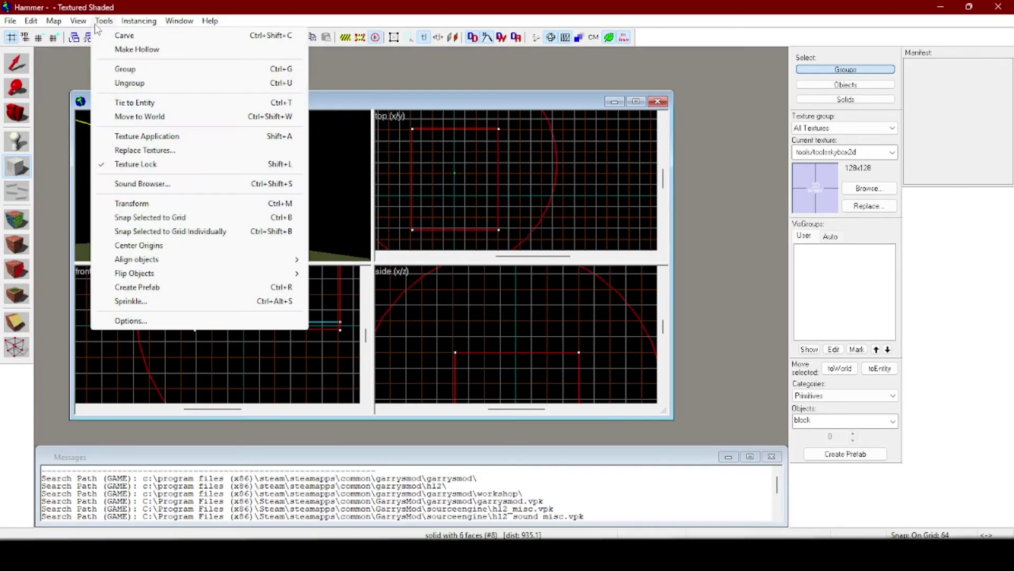
pyautogui.click(137, 50)
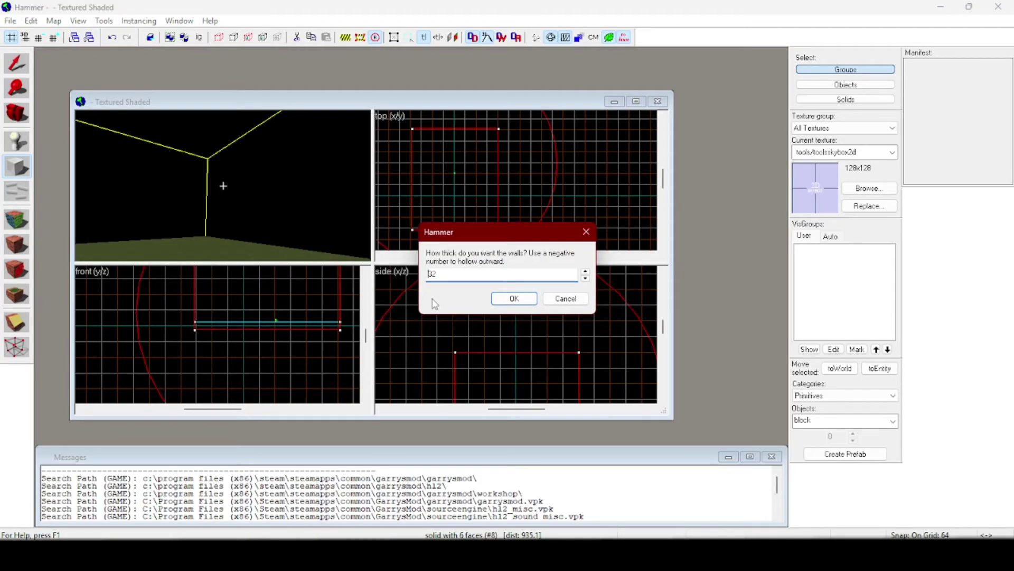
pyautogui.click(503, 299)
pyautogui.press('s')
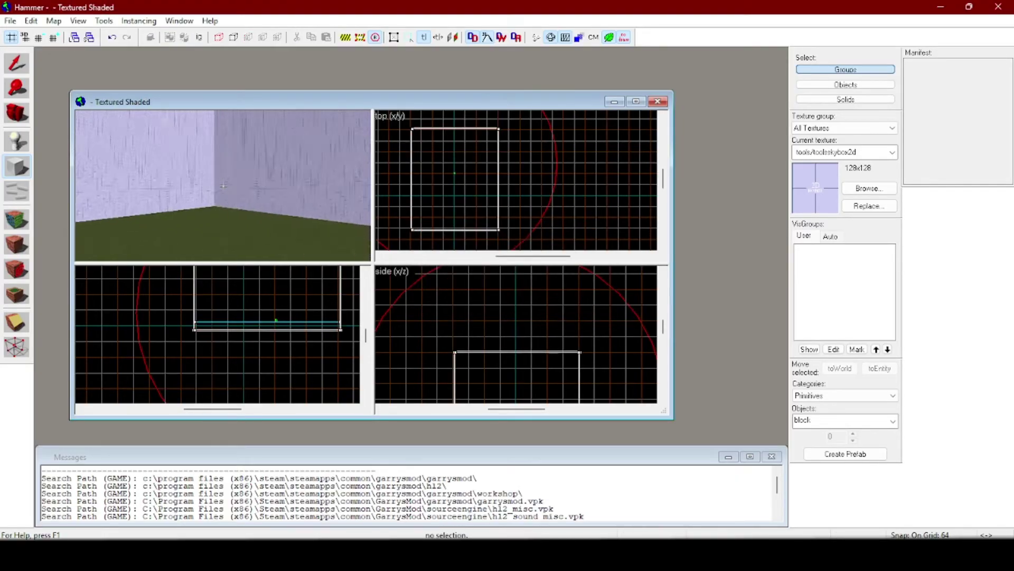
pyautogui.press('s')
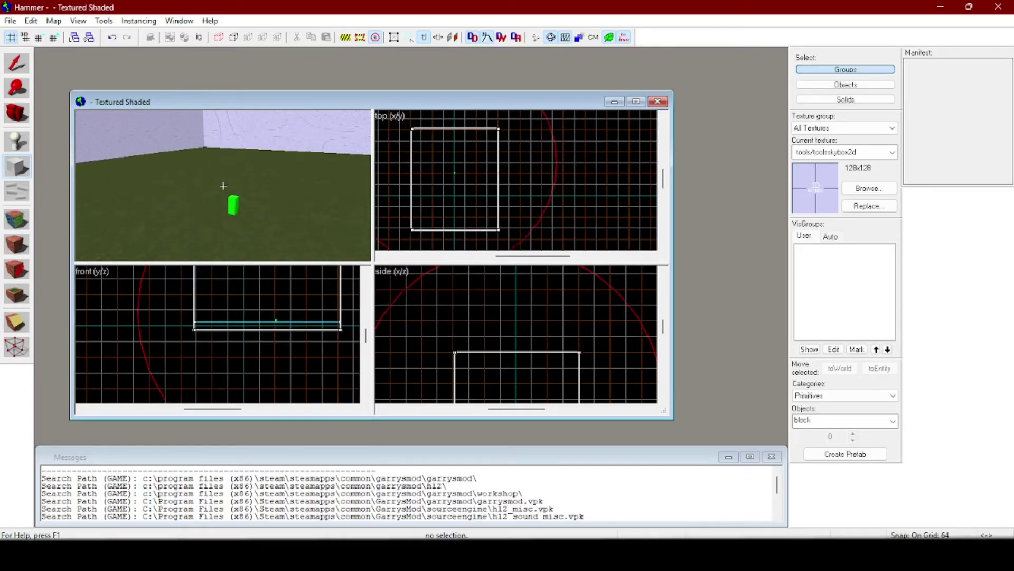
pyautogui.press('Down')
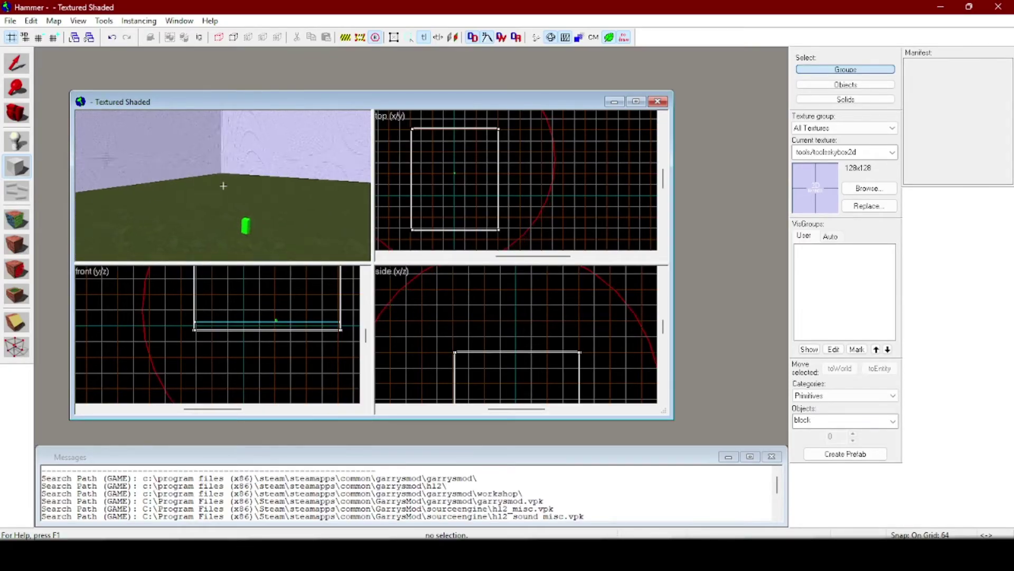
# Save the map as "tutorial 3543" in the Documents folder as a Valve Map File.
pyautogui.click(11, 21)
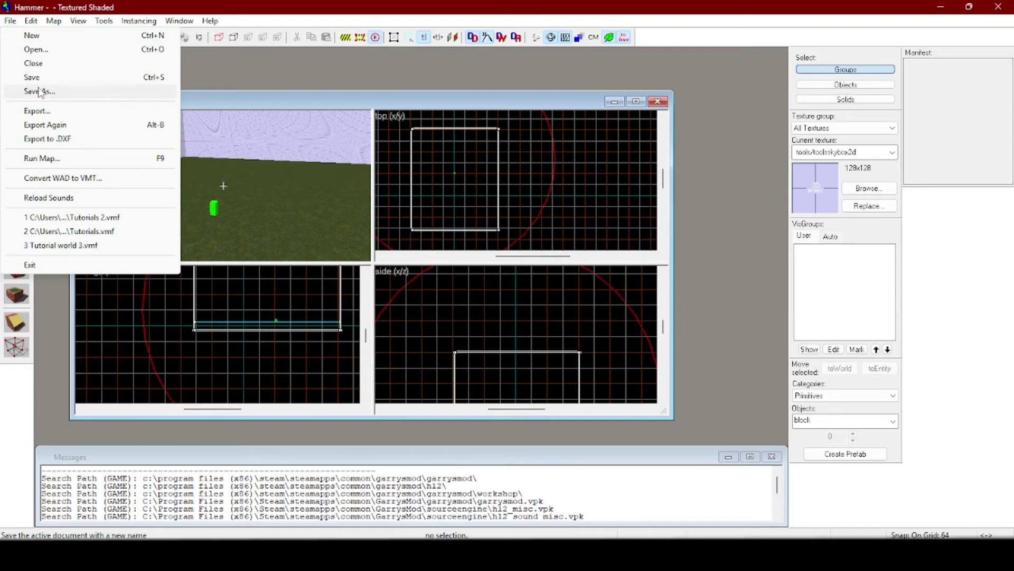
pyautogui.click(39, 92)
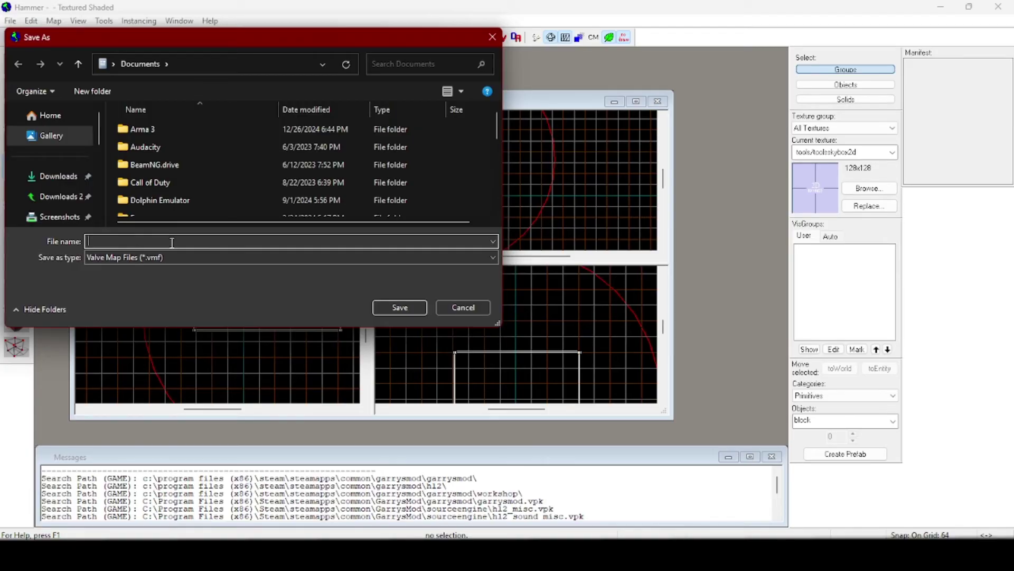
pyautogui.write('tutori')
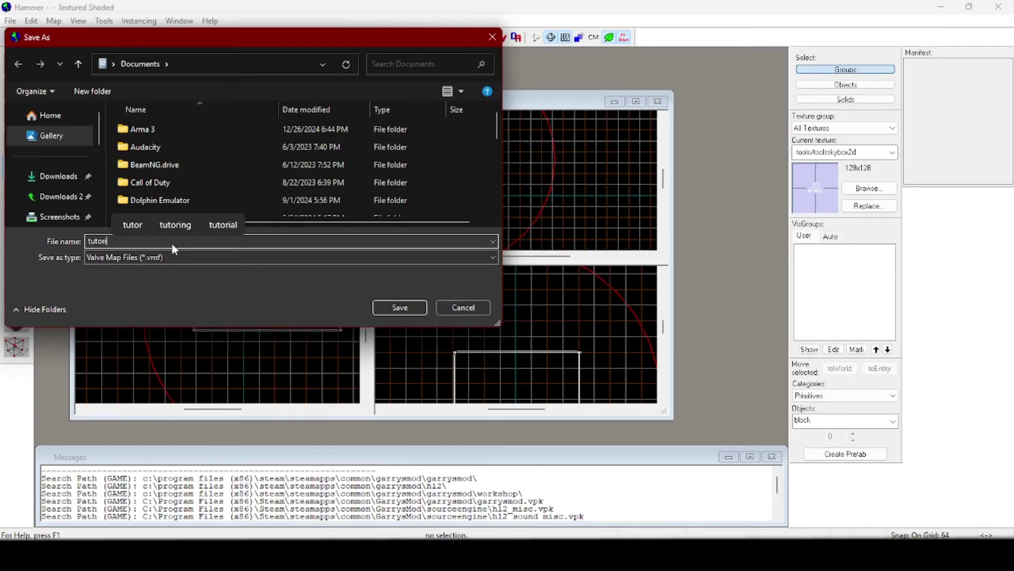
pyautogui.write('al 3543')
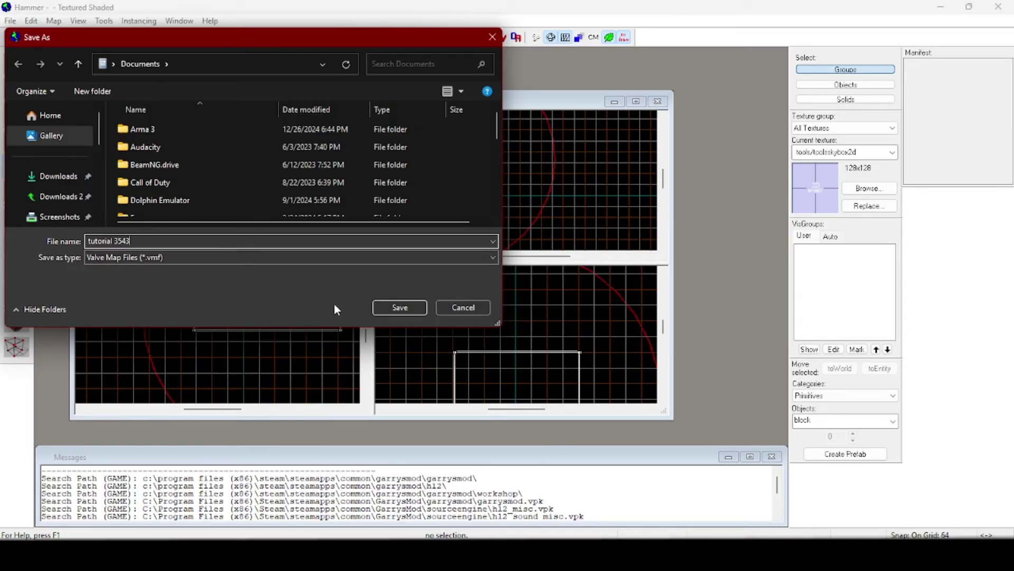
pyautogui.click(410, 309)
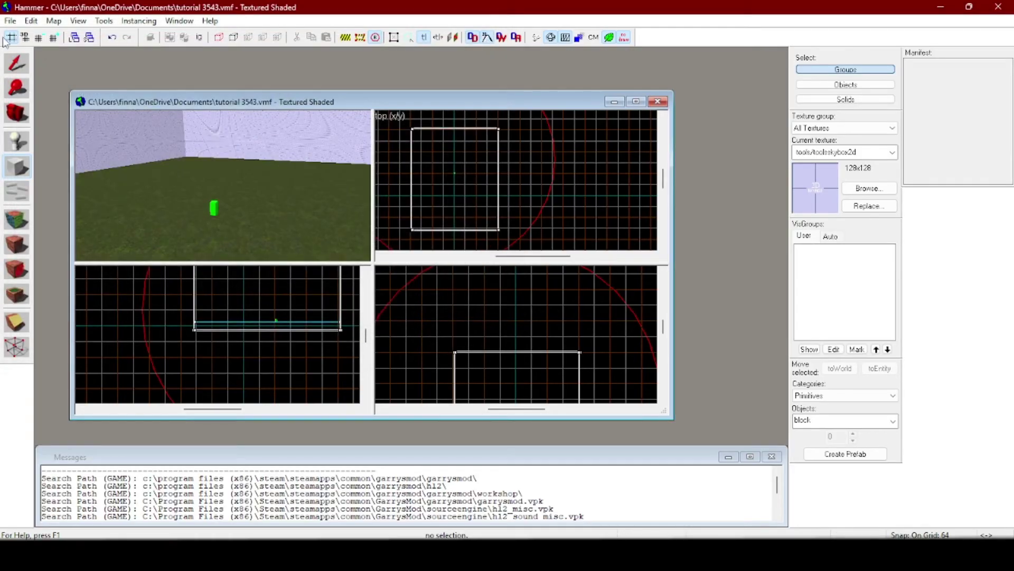
# Export the map to the Documents folder under the file name "tutorial 3543".
pyautogui.click(10, 21)
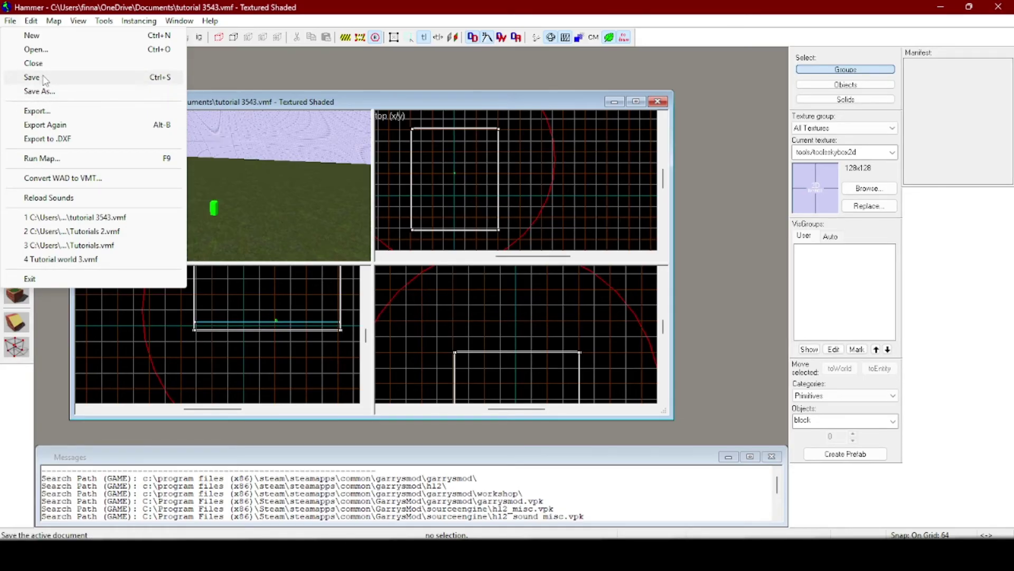
pyautogui.click(51, 113)
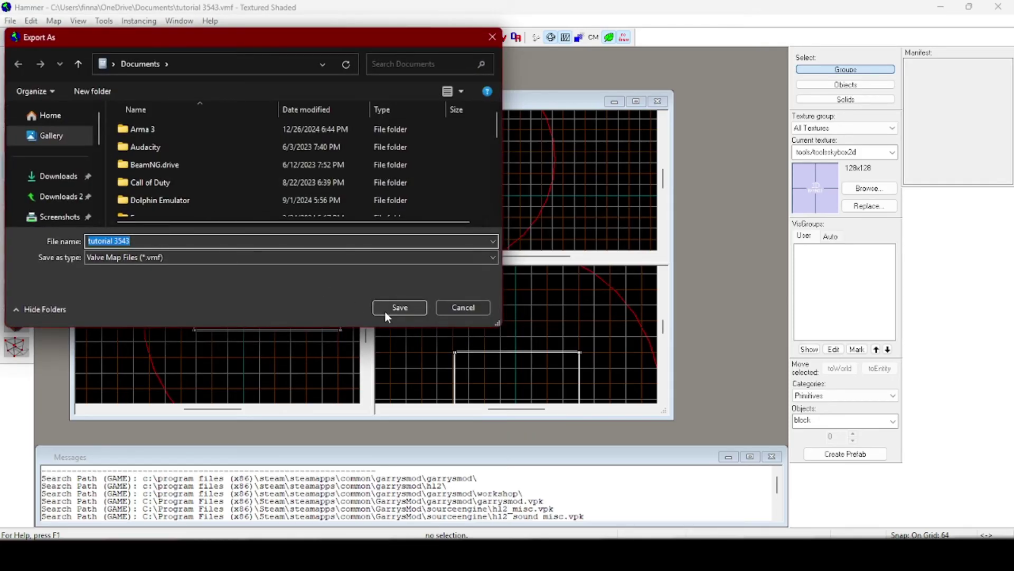
pyautogui.click(391, 308)
# Compile and run the map with BSP, VIS and RAD on Normal, and close the compile log.
pyautogui.click(10, 22)
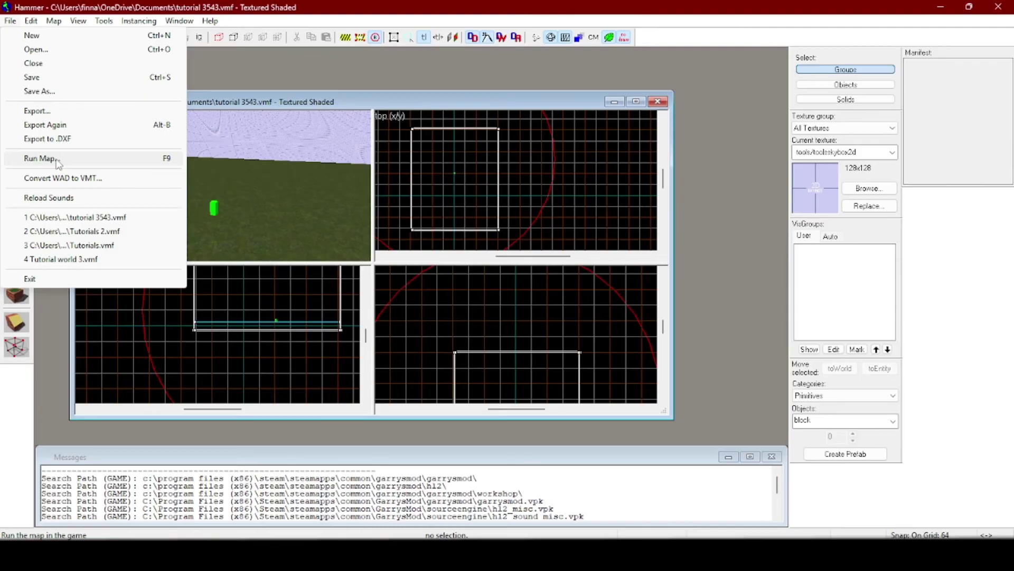
pyautogui.click(40, 158)
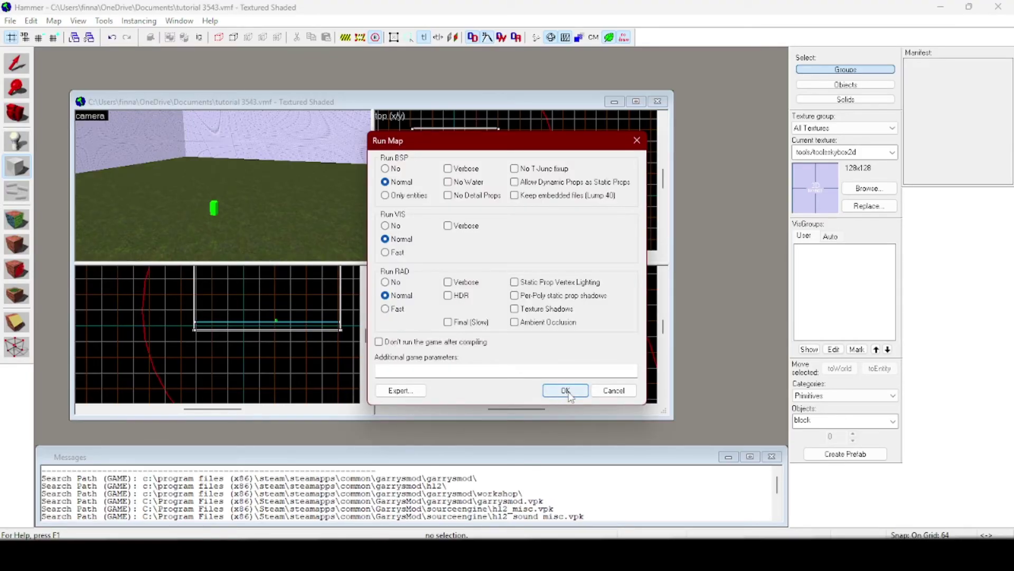
pyautogui.click(565, 390)
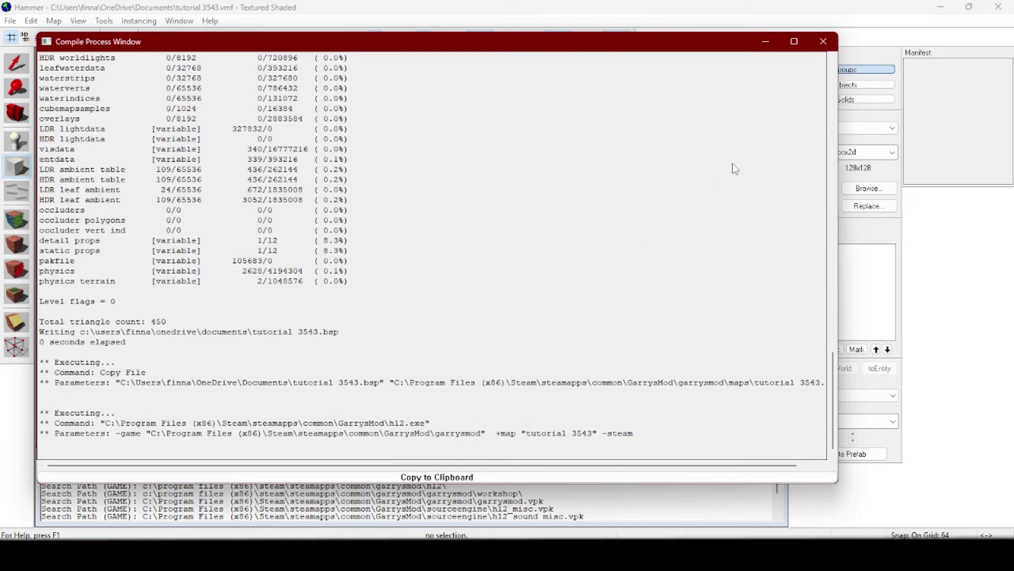
pyautogui.click(826, 46)
# Switch to Garry's Mod, start a new single-player game on the "tutorial 3543" map from the Other category, and try it out.
pyautogui.moveTo(437, 554)
pyautogui.click(389, 491)
pyautogui.click(272, 284)
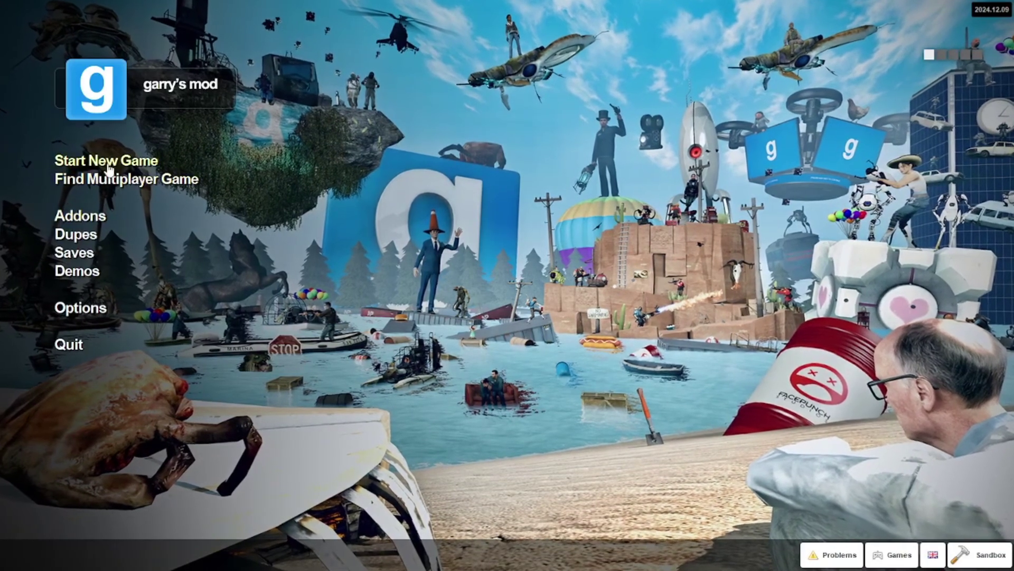
pyautogui.click(110, 166)
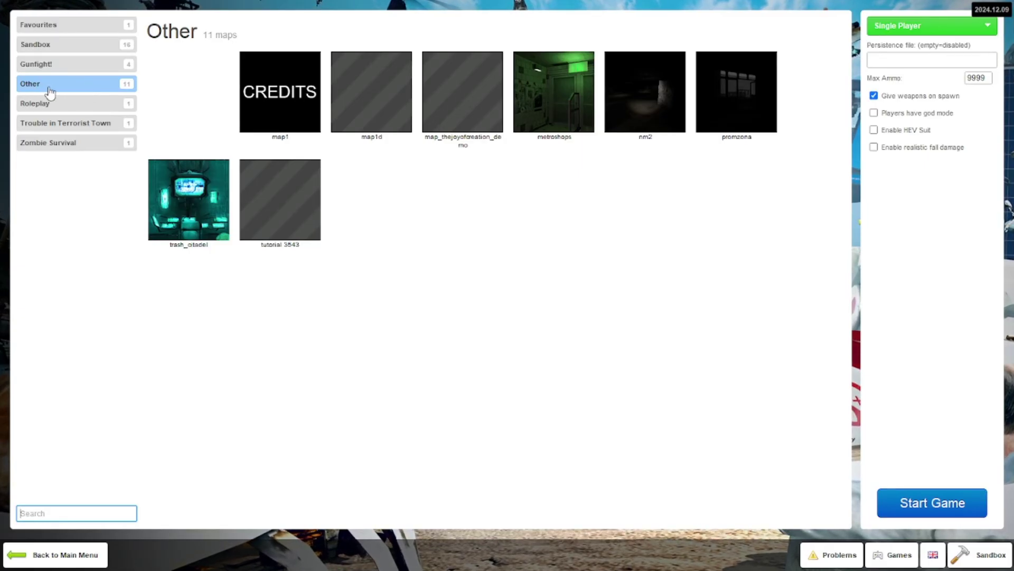
pyautogui.click(291, 220)
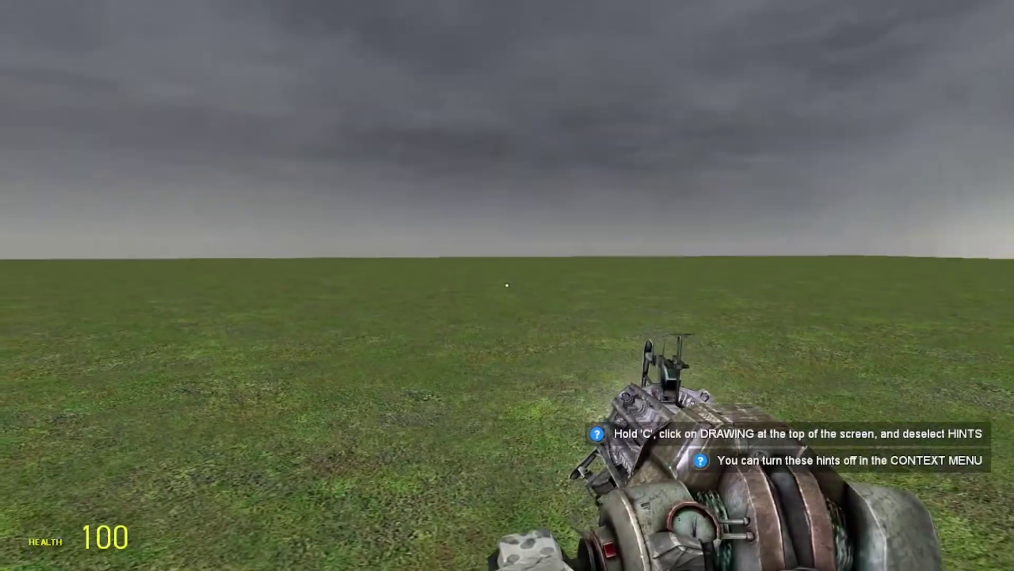
pyautogui.press('space')
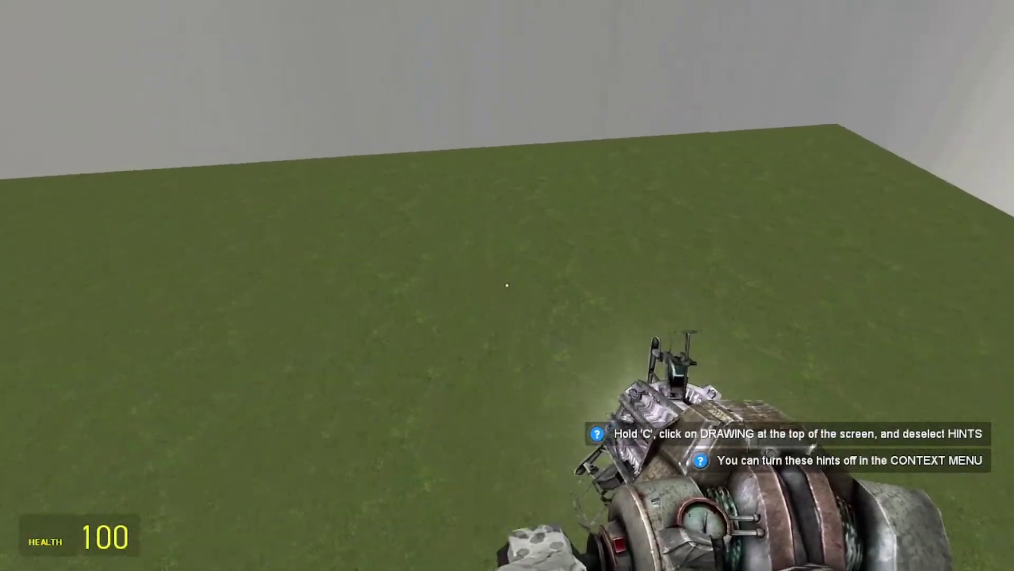